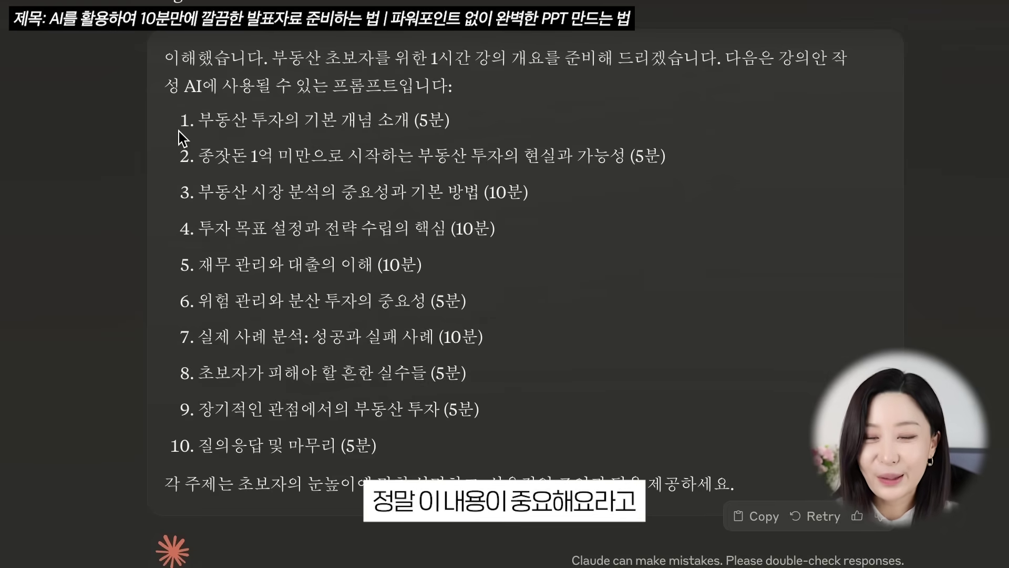
Select the ten numbered lecture topics in Claude's reply
drag(182, 124, 620, 455)
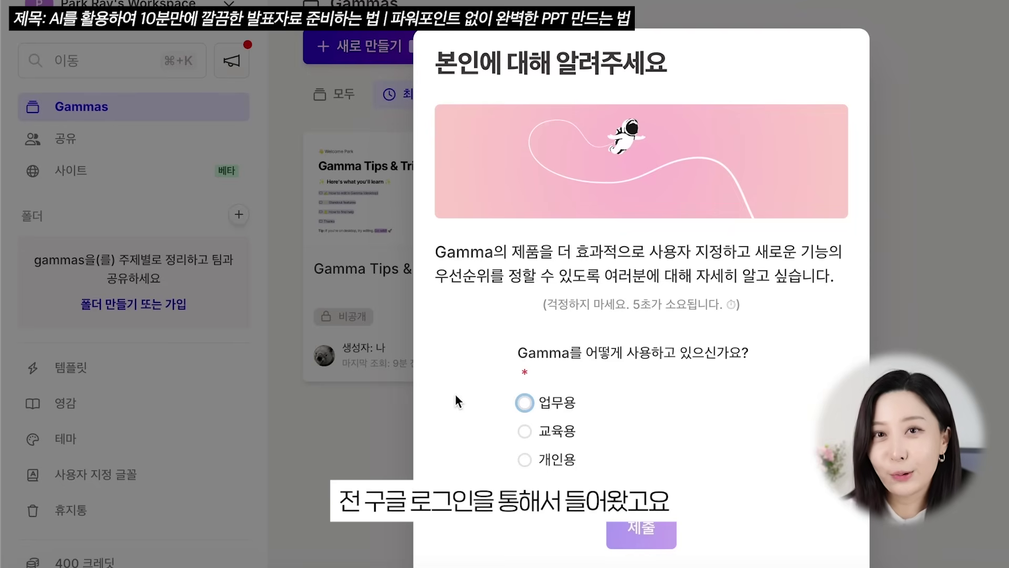
In Gamma's intro survey, set the usage to 교육용, the role to 교사 and the follow-up option to 기타
click(524, 431)
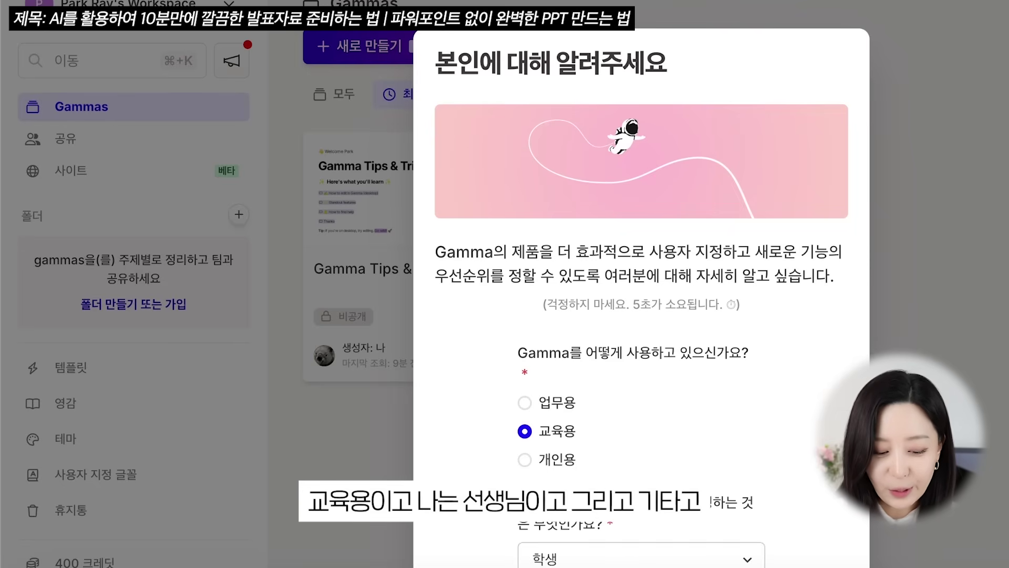
scroll(598, 401, down, 3)
click(599, 421)
click(610, 443)
click(609, 463)
key(Escape)
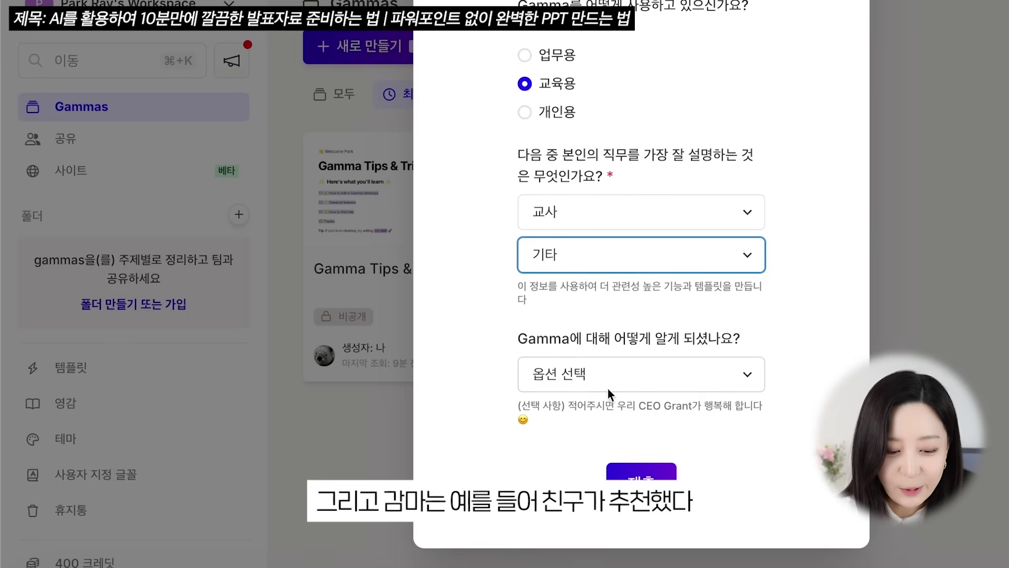
Answer how Gamma was discovered with 친구 또는 동료로부터 and submit the survey
click(595, 380)
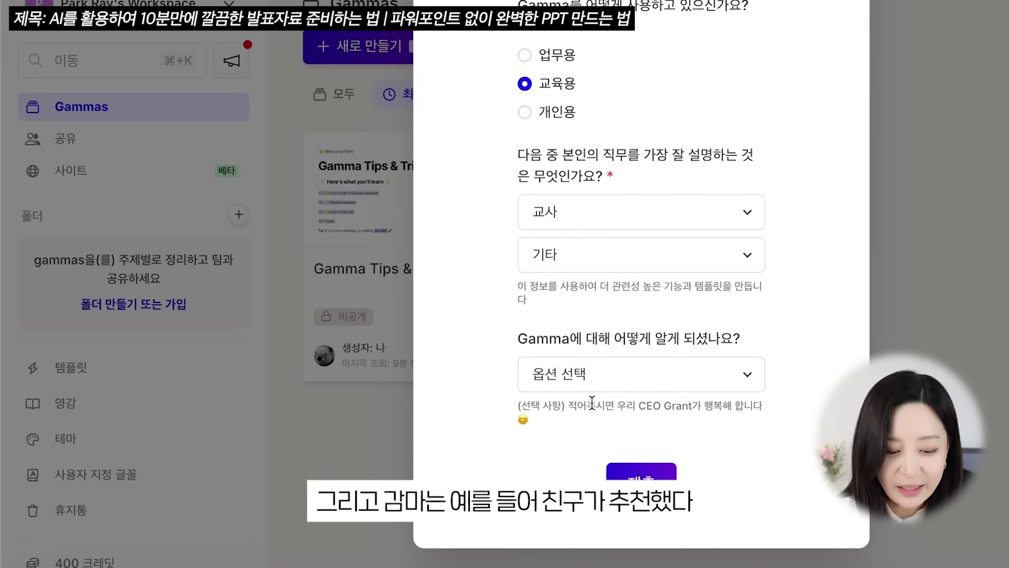
click(593, 400)
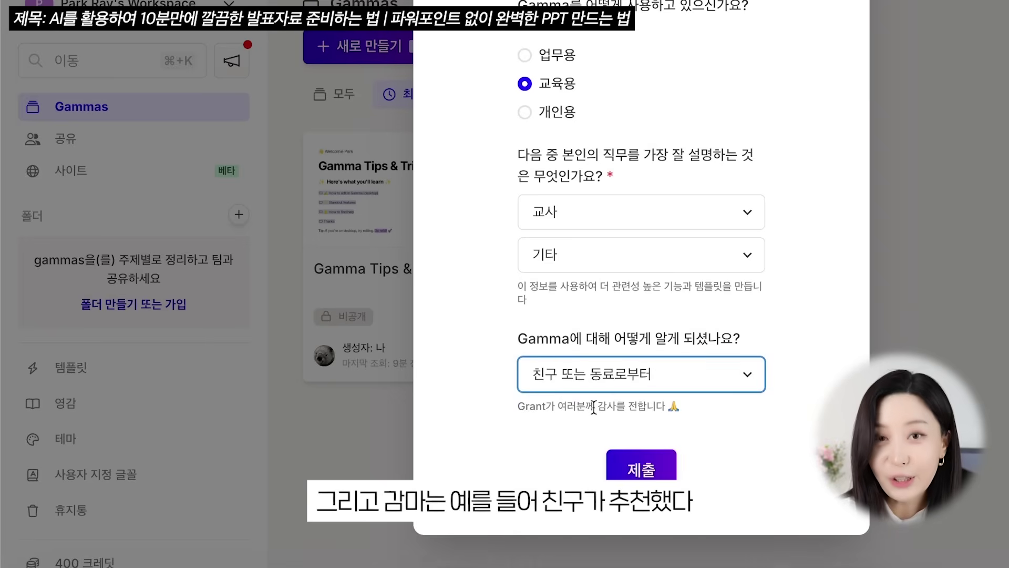
click(633, 485)
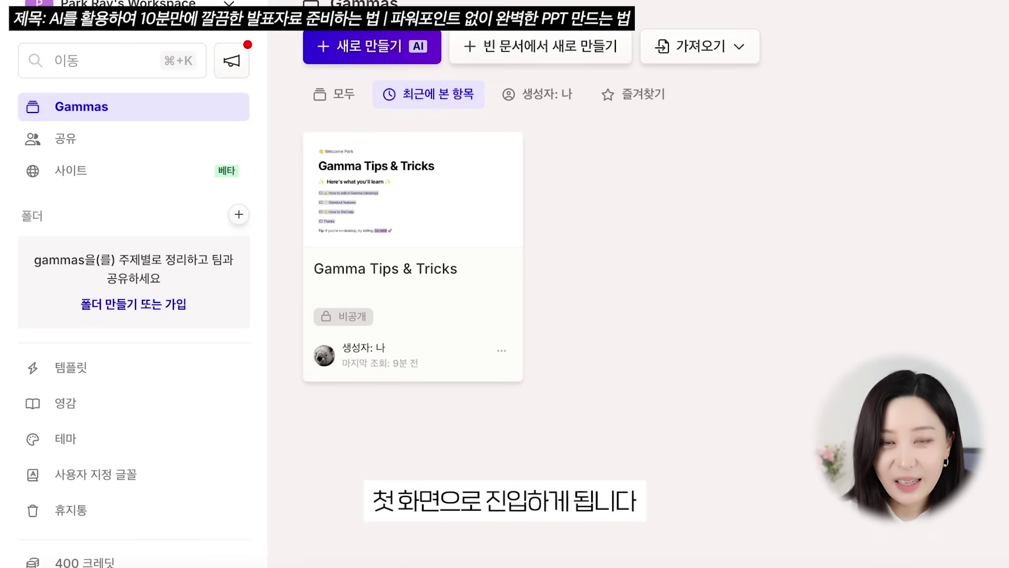
Start a new AI-generated presentation and generate an outline from the prompt "부동산 투자자들을 위한 강의, 초보자들에게 필요한 부동산 강의 개론"
scroll(173, 317, down, 5)
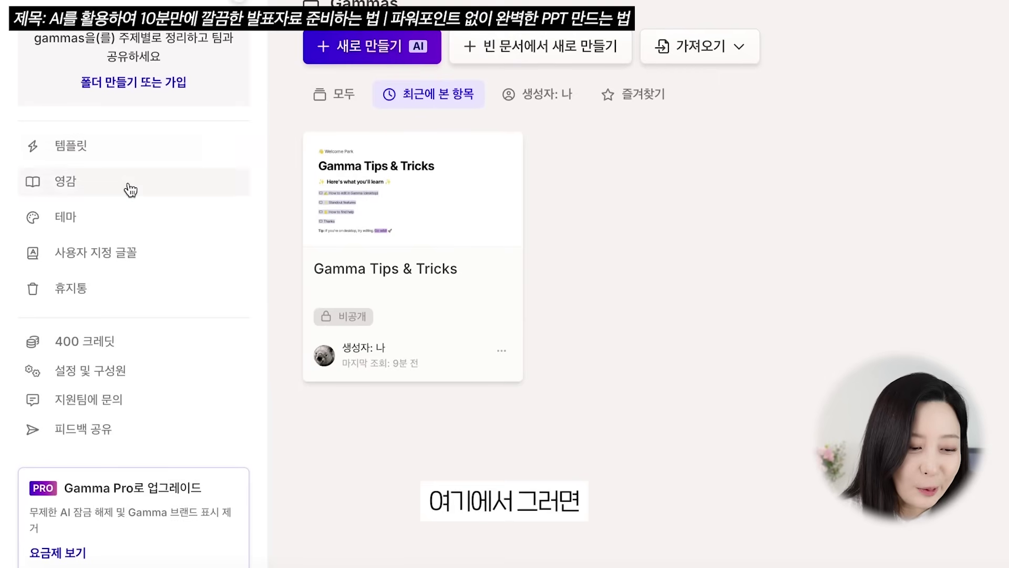
scroll(130, 190, up, 5)
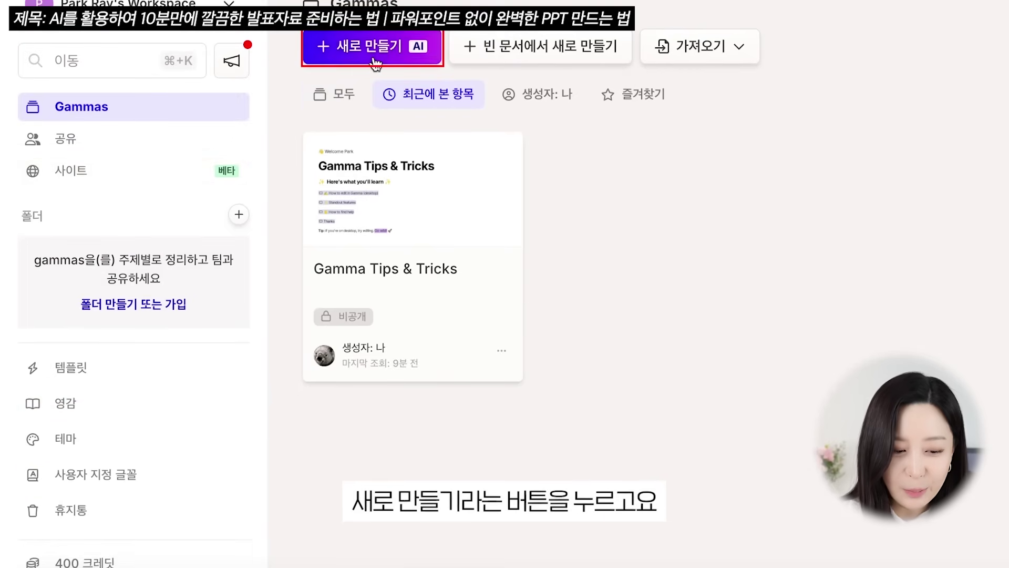
click(342, 46)
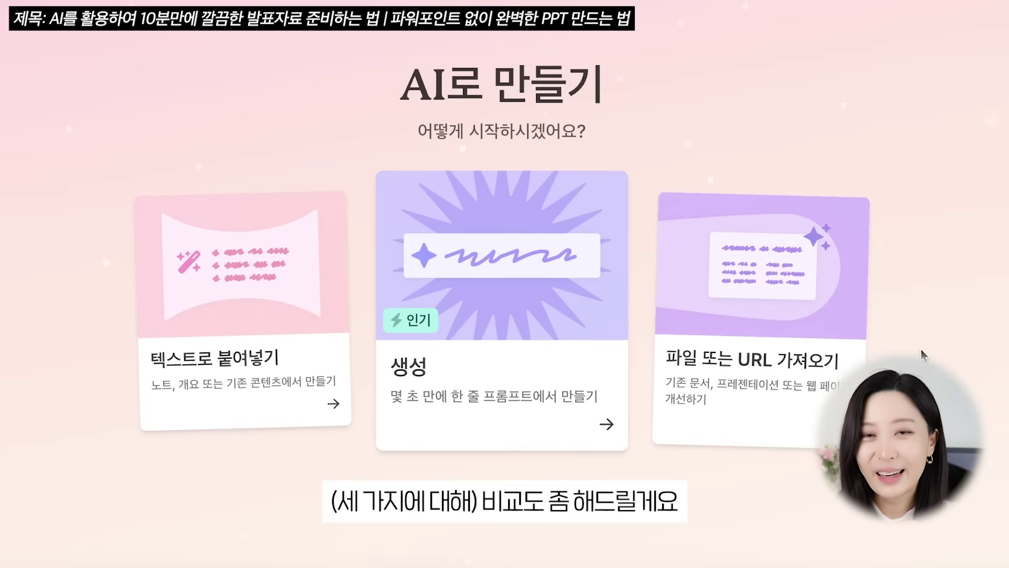
click(514, 309)
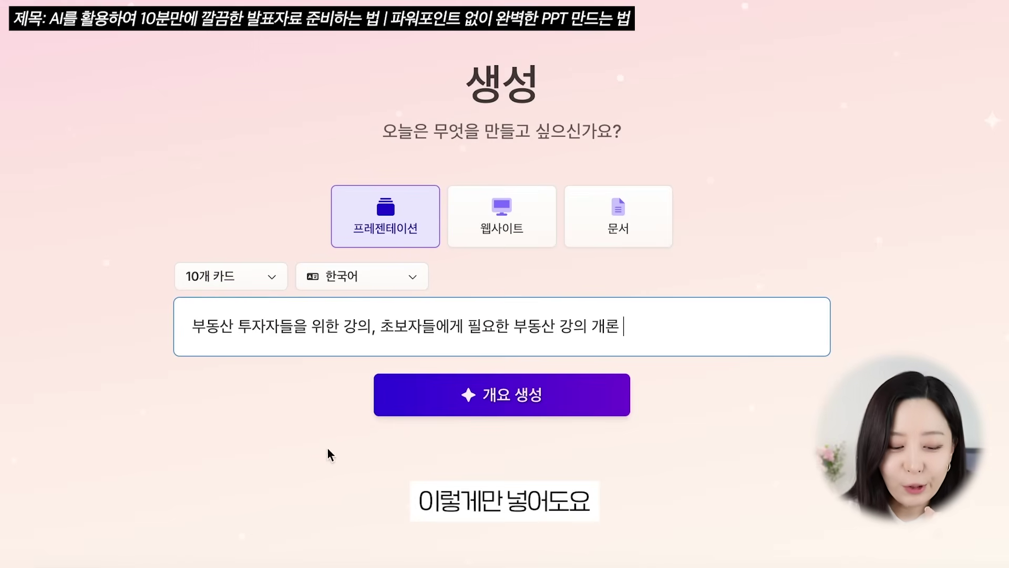
click(526, 411)
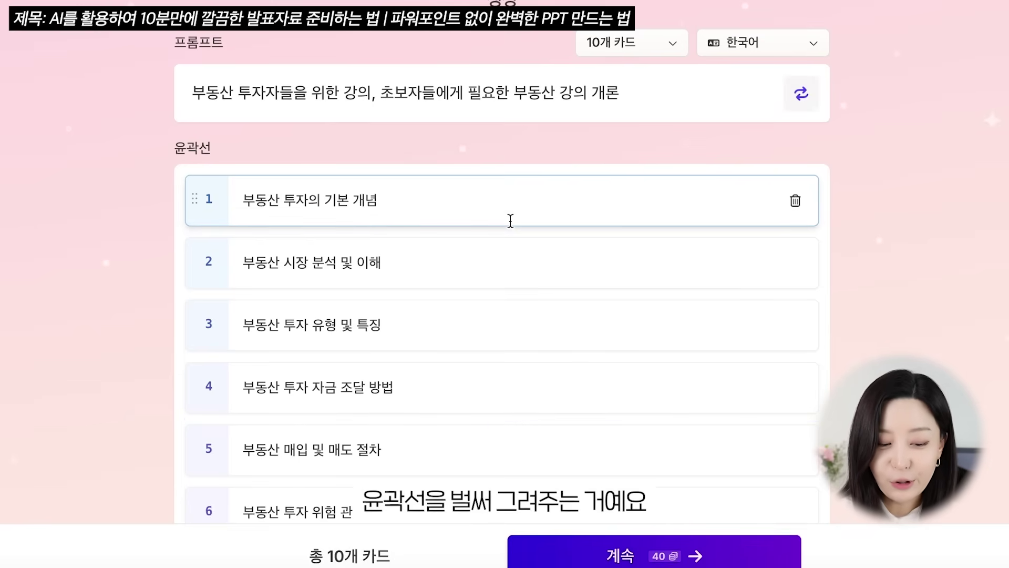
Look through the generated outline from first to last card and continue with it to the theme selection
scroll(510, 220, down, 2)
scroll(511, 221, down, 2)
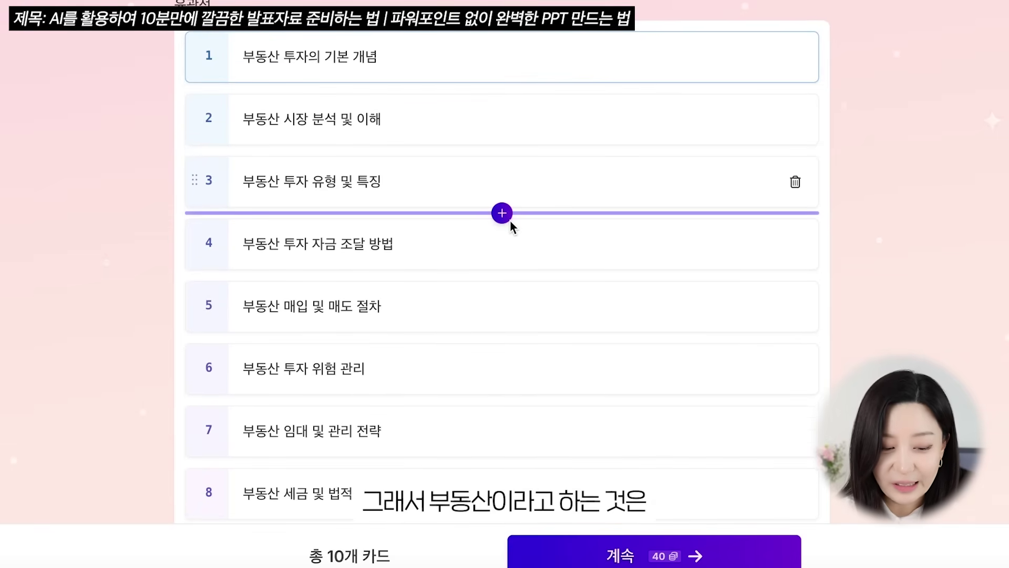
scroll(511, 221, down, 2)
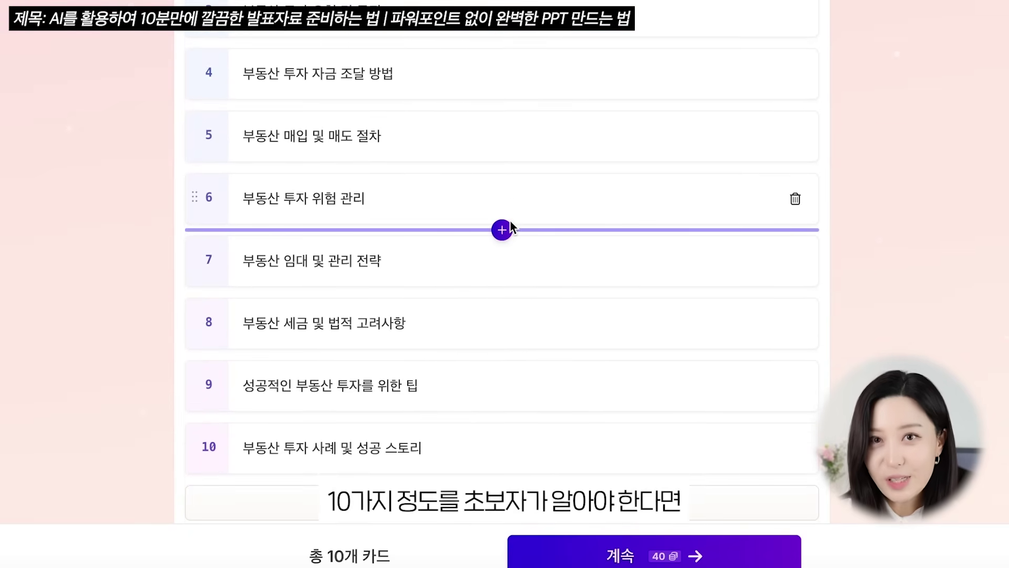
scroll(510, 226, down, 1)
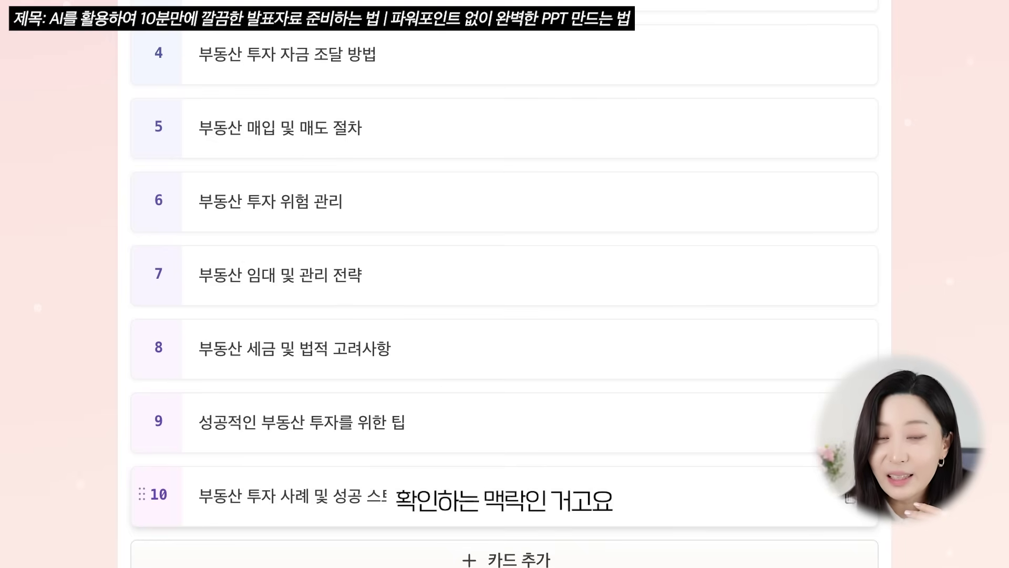
scroll(504, 526, up, 4)
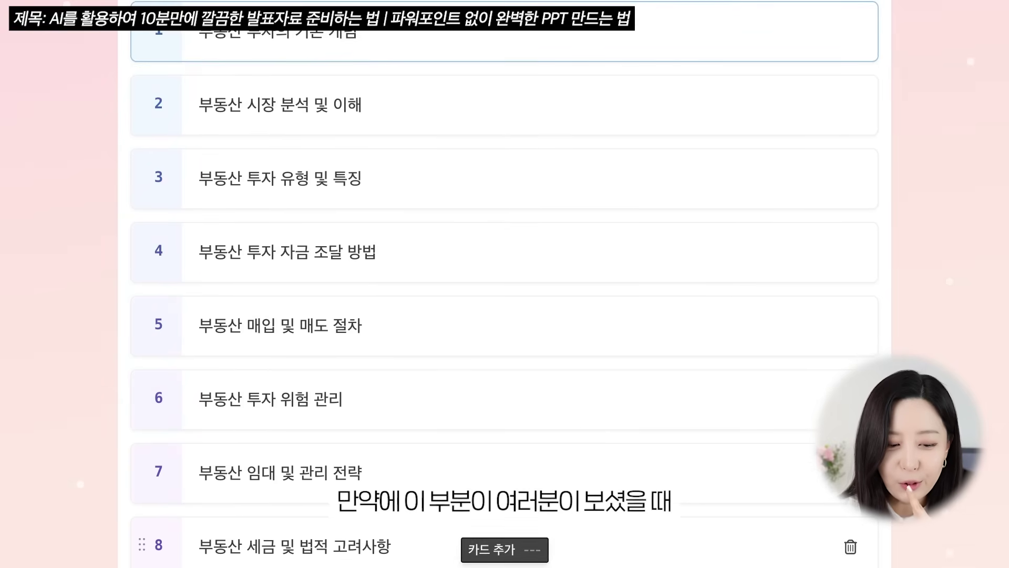
scroll(526, 315, down, 7)
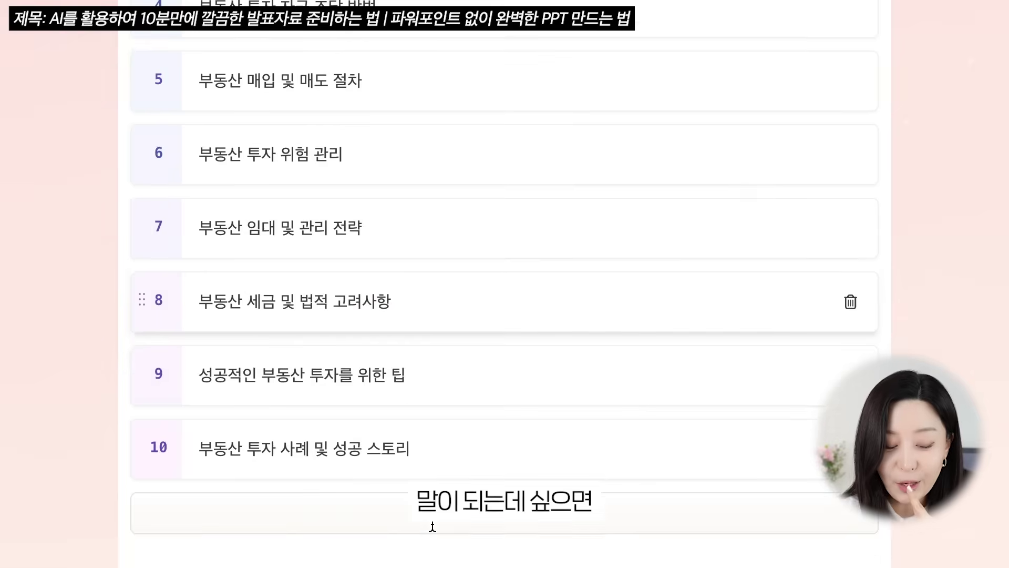
click(663, 551)
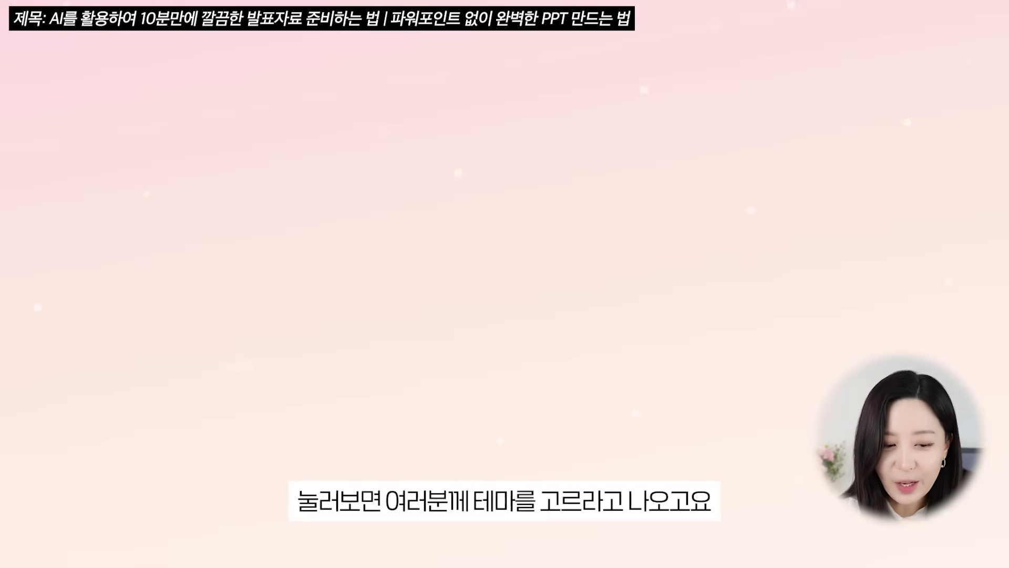
Choose the Prism theme and generate the presentation
scroll(927, 267, down, 8)
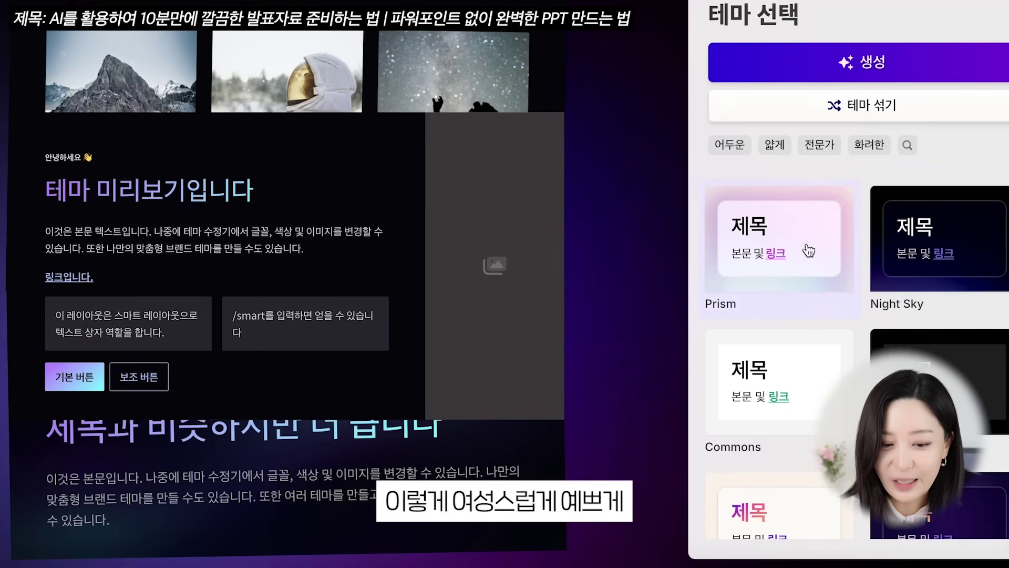
click(806, 250)
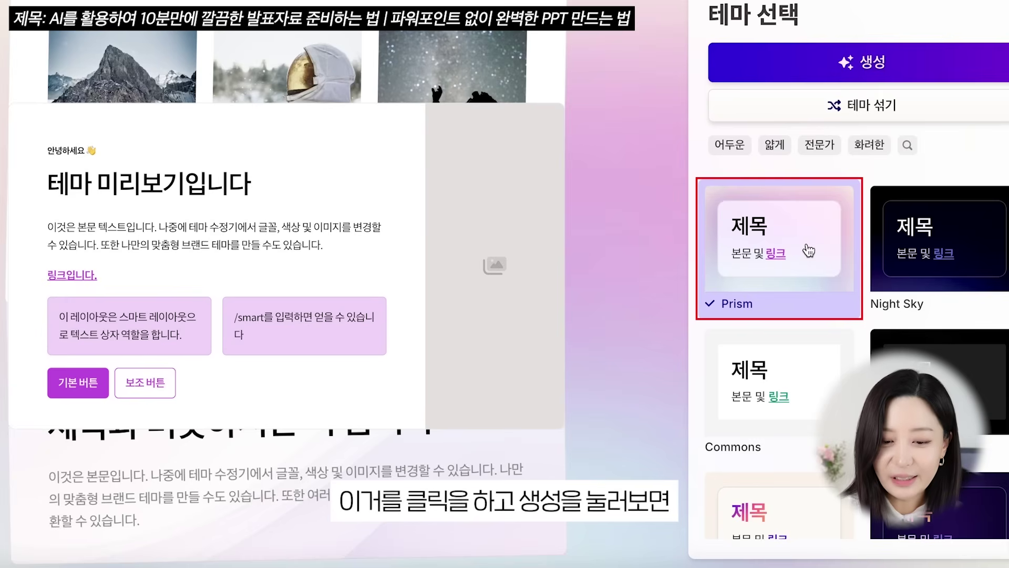
click(916, 61)
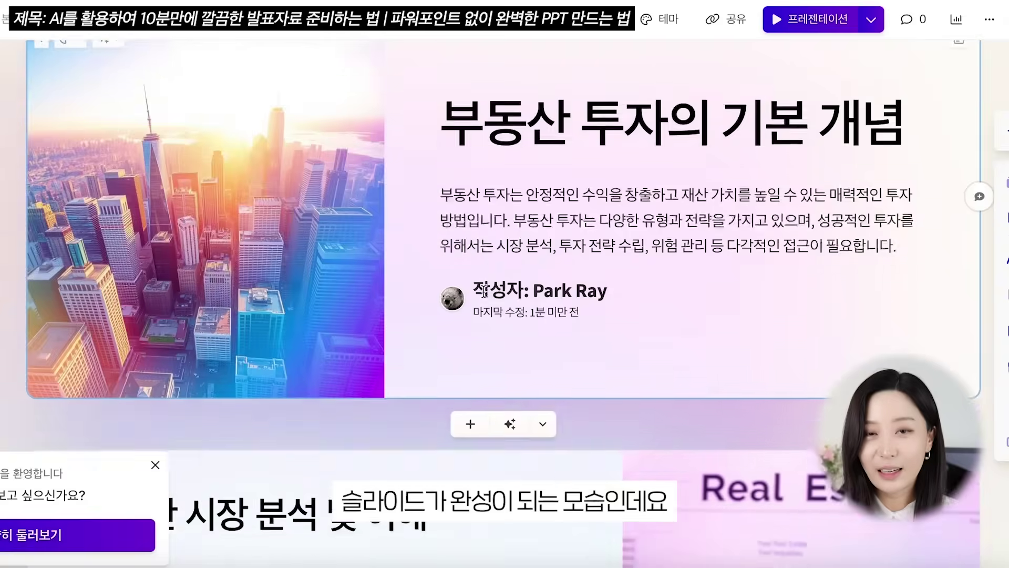
Review the generated slides from the title card through the real estate funding methods card
scroll(482, 289, down, 6)
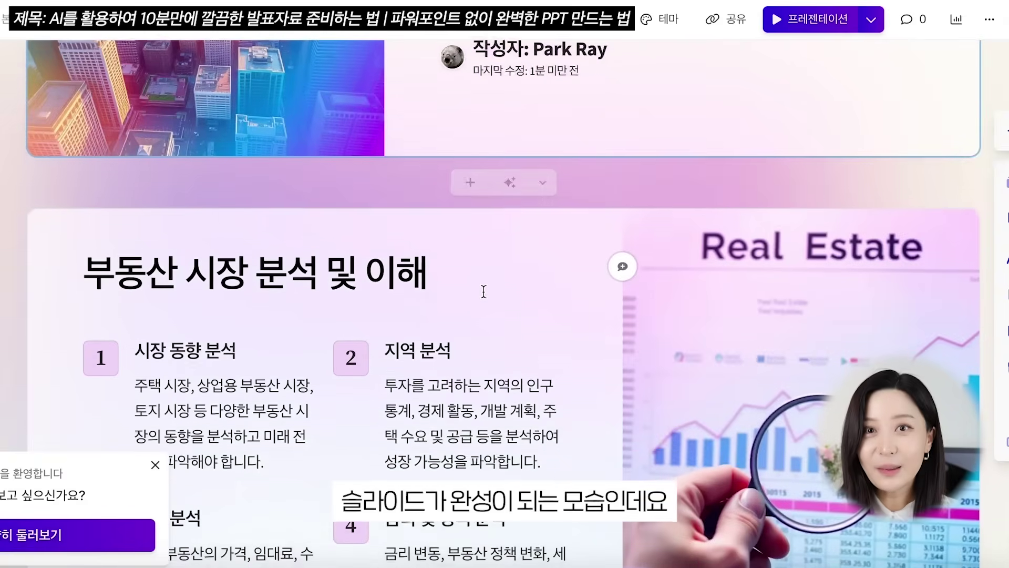
scroll(484, 291, down, 2)
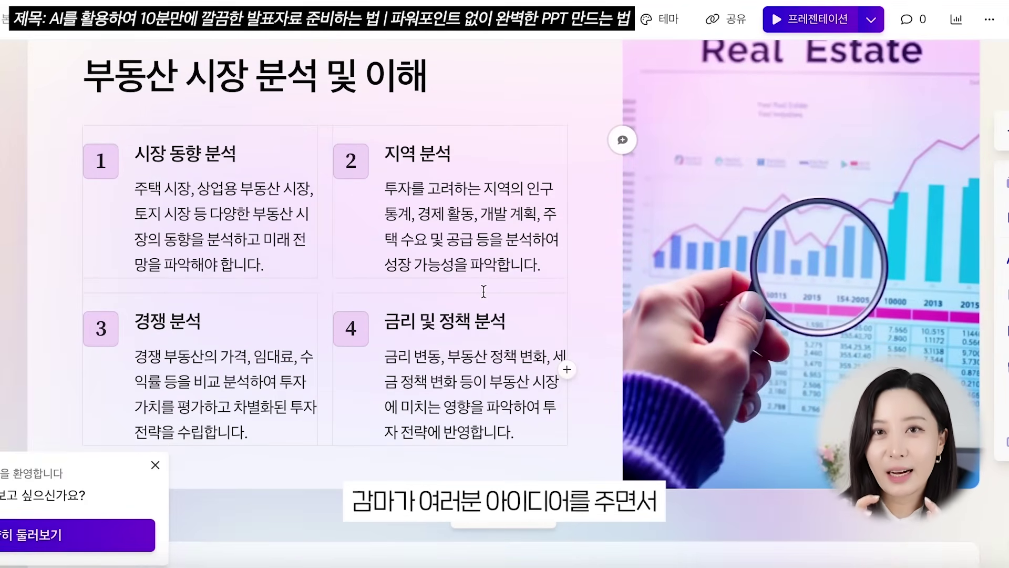
scroll(484, 292, down, 7)
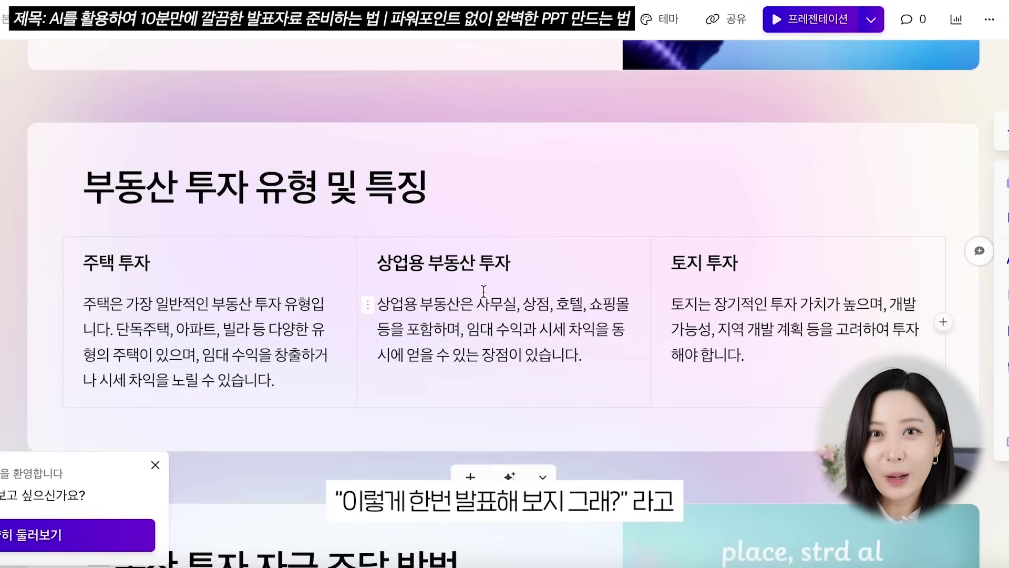
scroll(484, 292, down, 6)
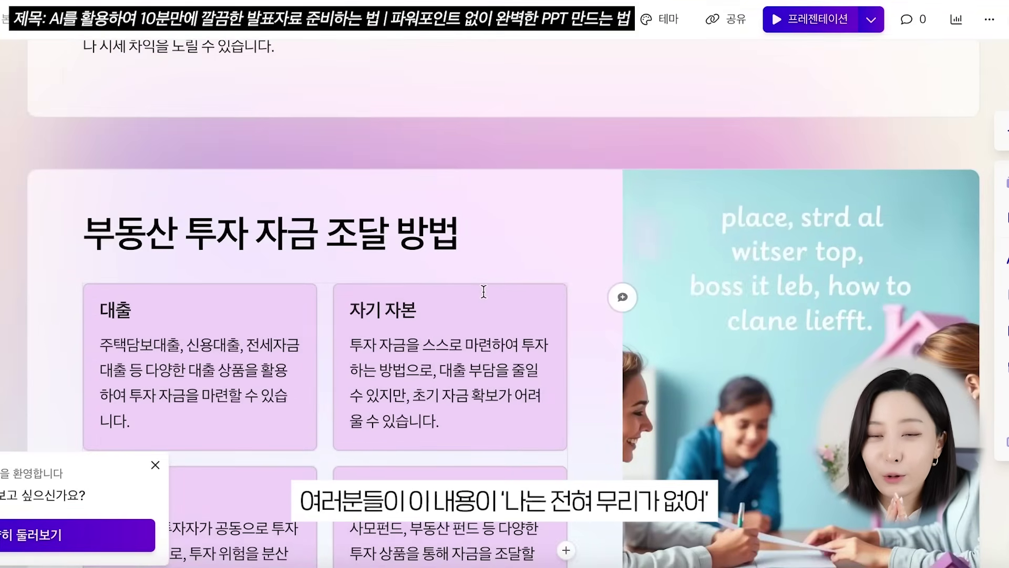
scroll(483, 291, down, 8)
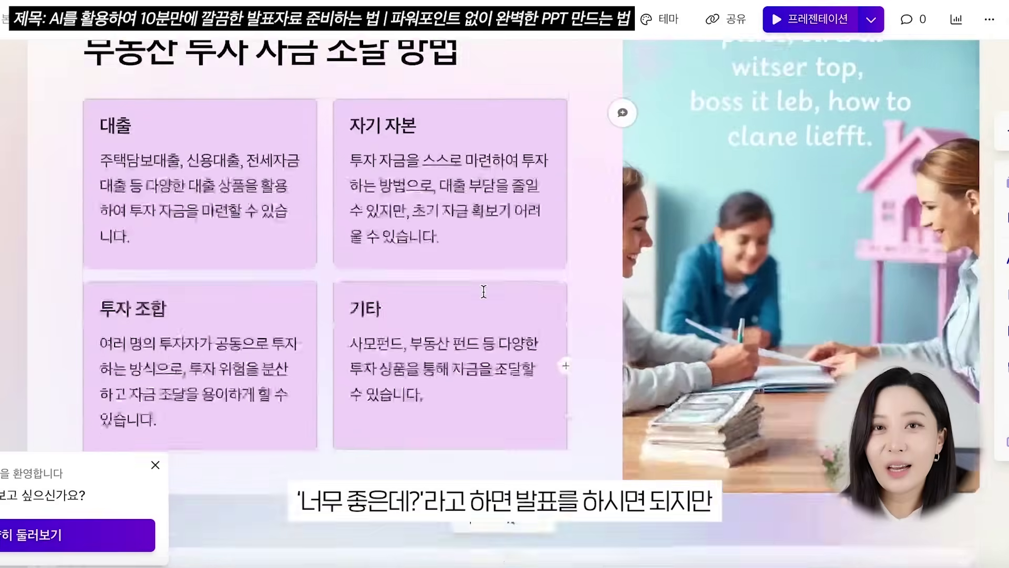
scroll(483, 291, down, 3)
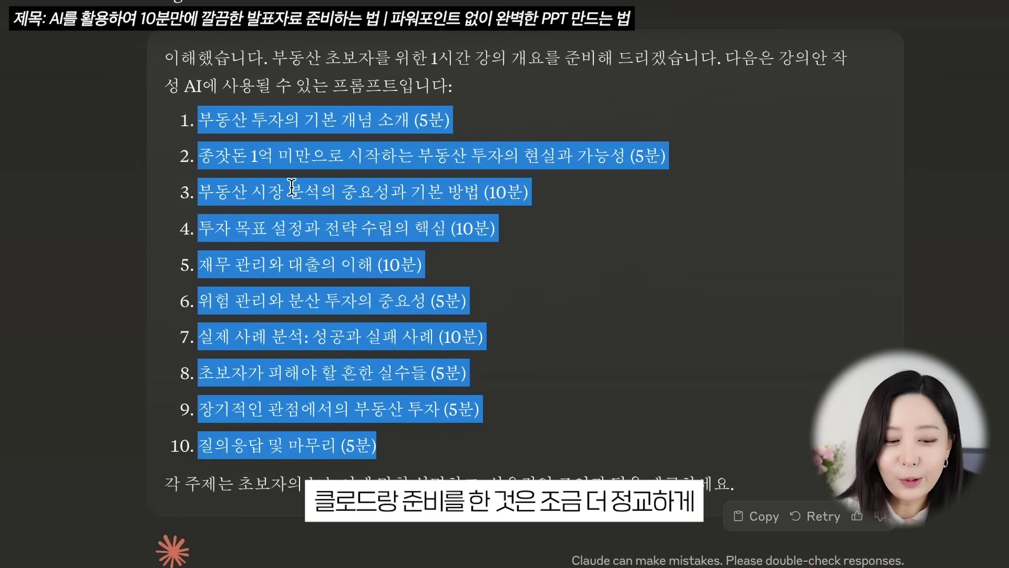
Switch to Claude and copy all ten numbered lecture topics from the reply
click(298, 188)
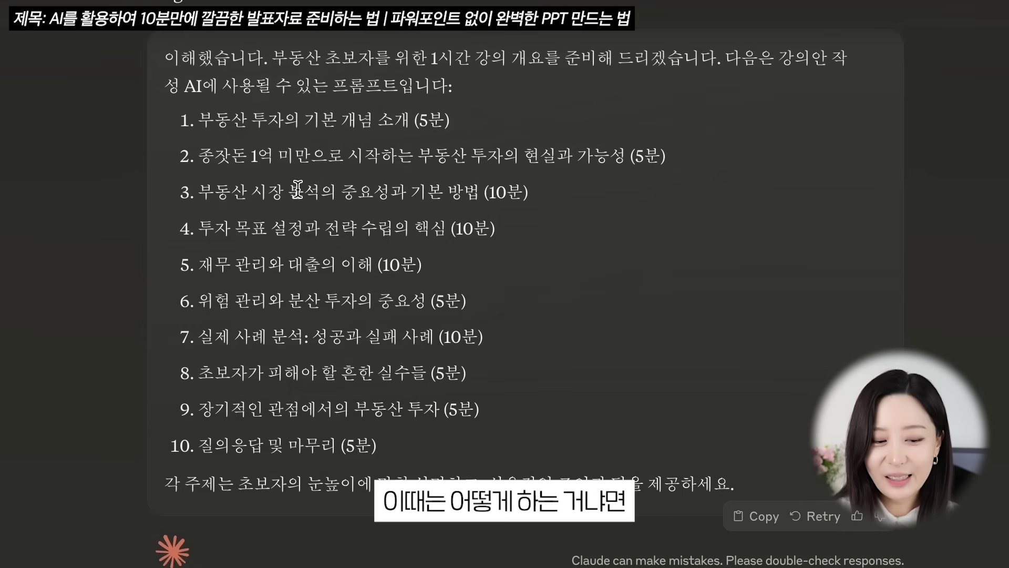
drag(176, 120, 629, 437)
key(ctrl+c)
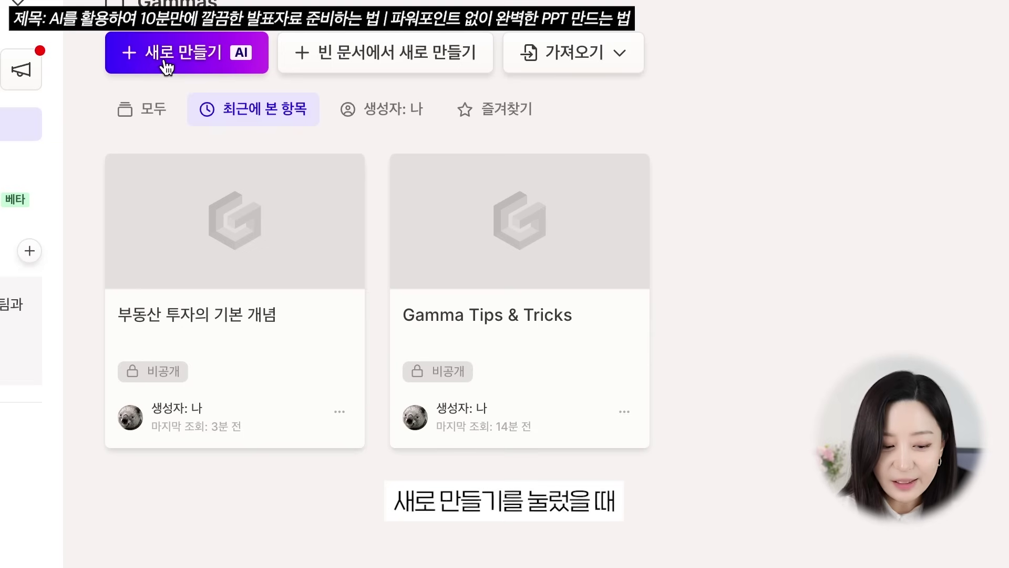
In Gamma, start a new AI creation from pasted text, paste the copied lecture topics and continue with the 프레젠테이션 type
click(163, 58)
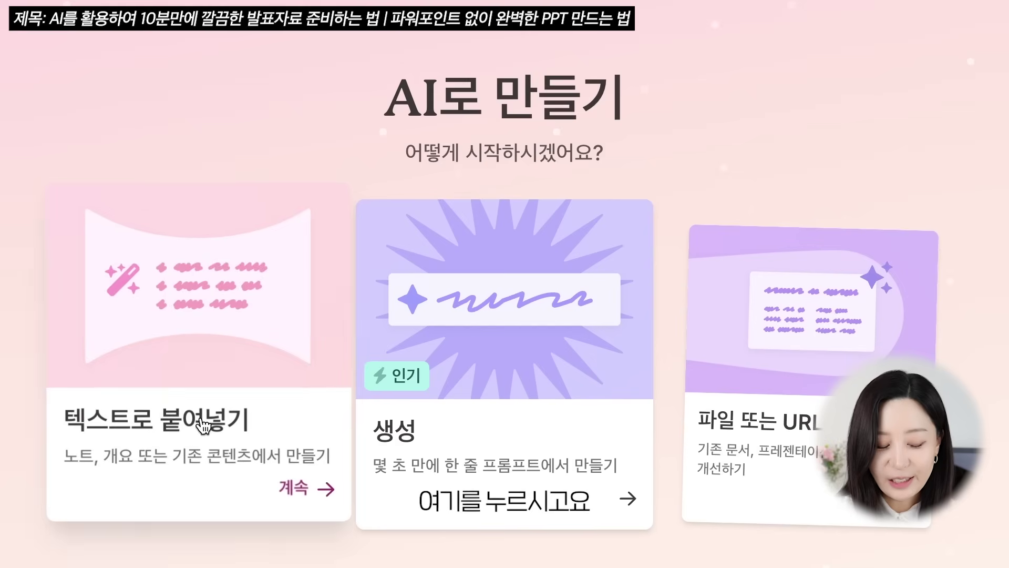
click(204, 425)
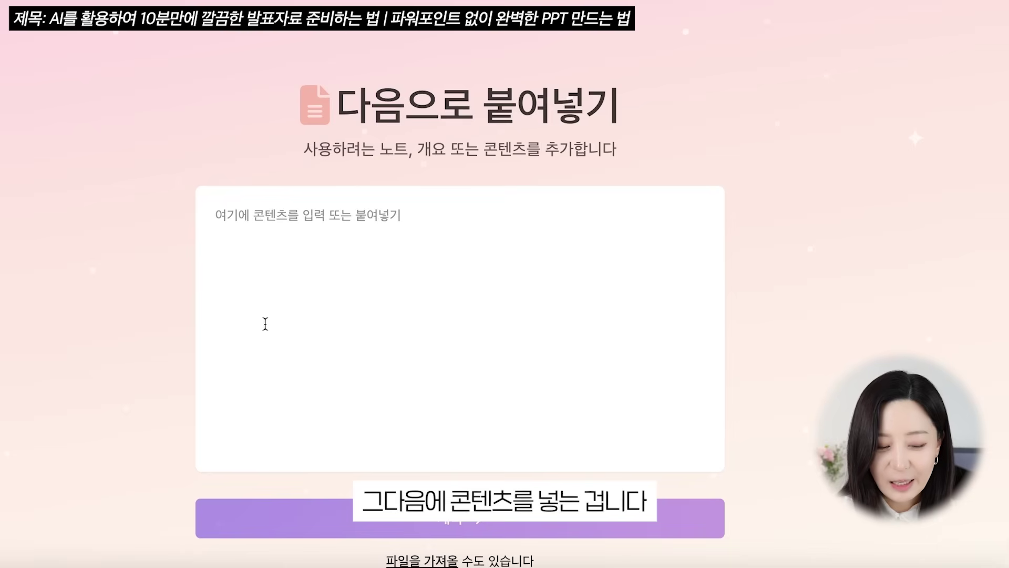
click(325, 276)
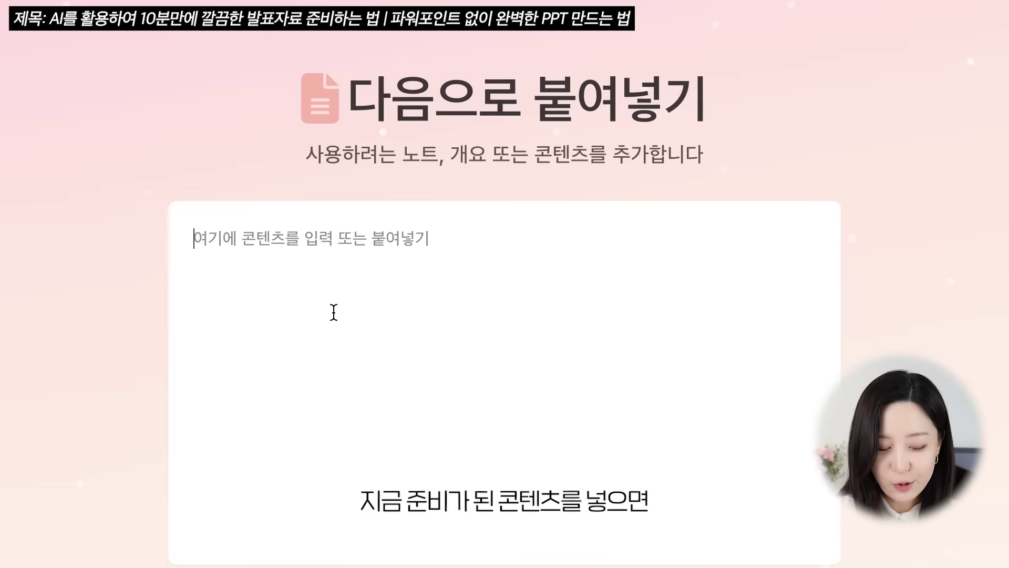
key(ctrl+v)
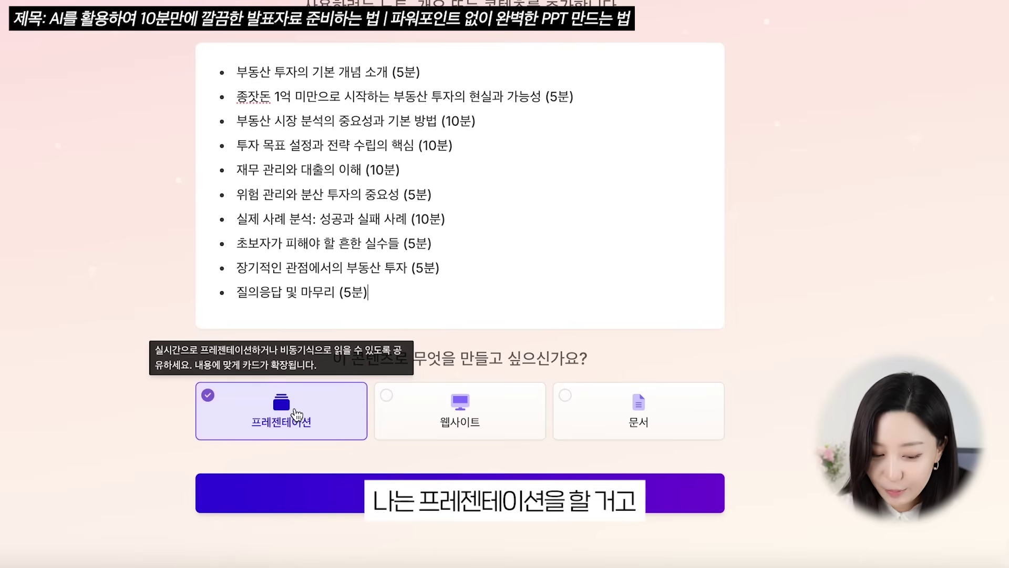
click(295, 494)
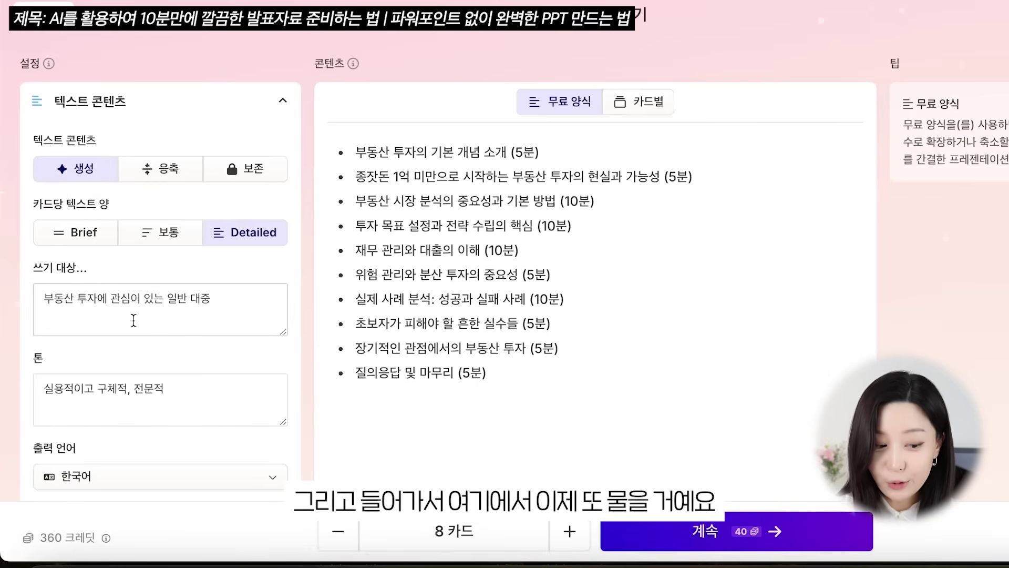
Set the text content handling to 보존 so the pasted outline's wording is preserved
scroll(133, 319, down, 1)
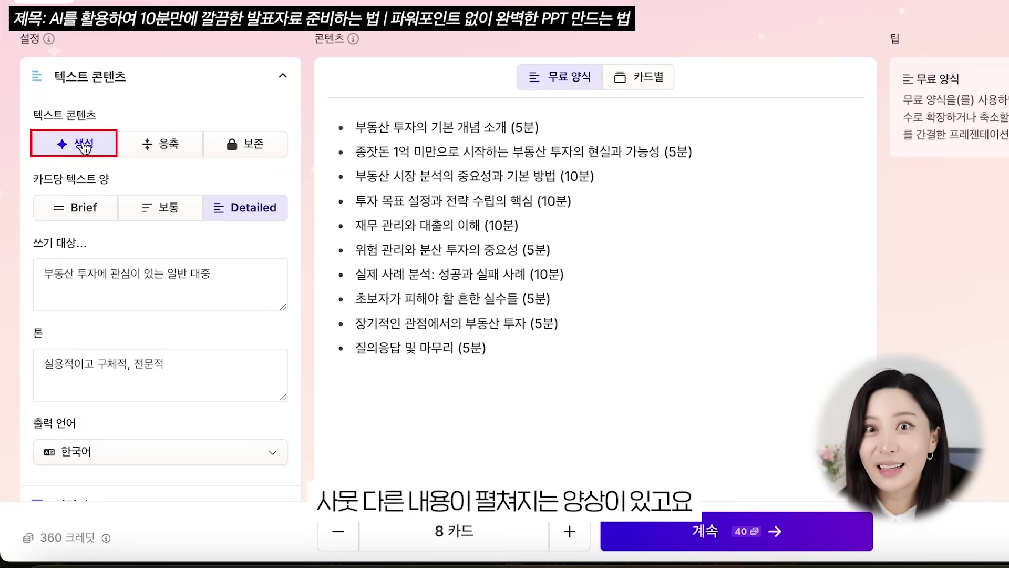
click(257, 146)
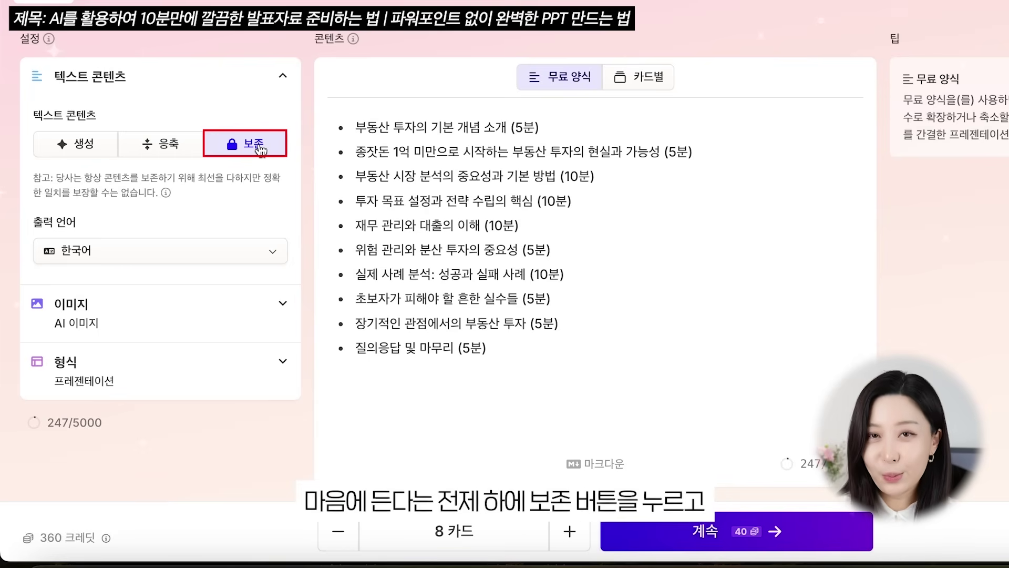
Keep the text handling on 보존, set the presentation length to 10 cards and continue to the theme selection
click(257, 147)
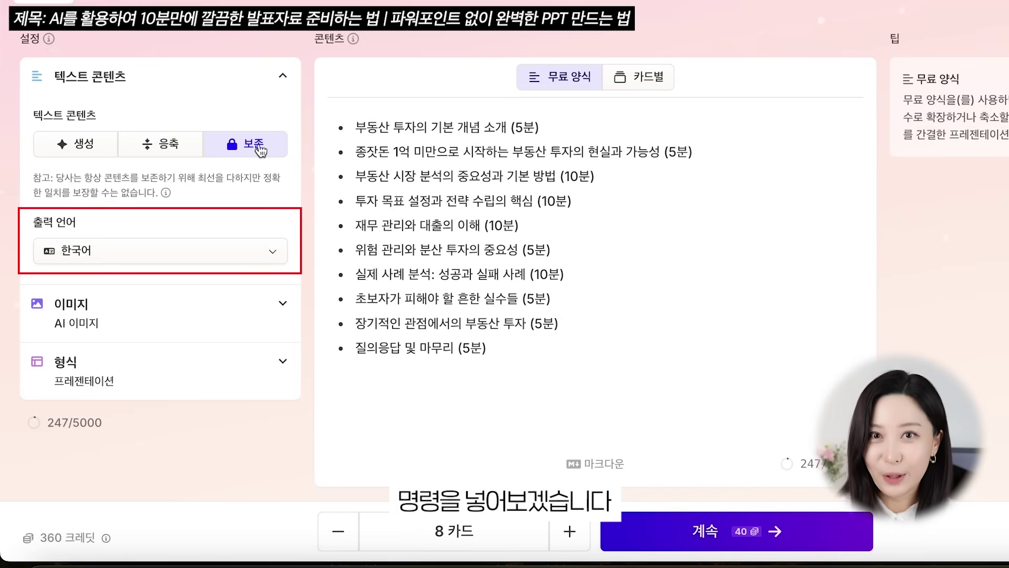
click(566, 533)
click(561, 536)
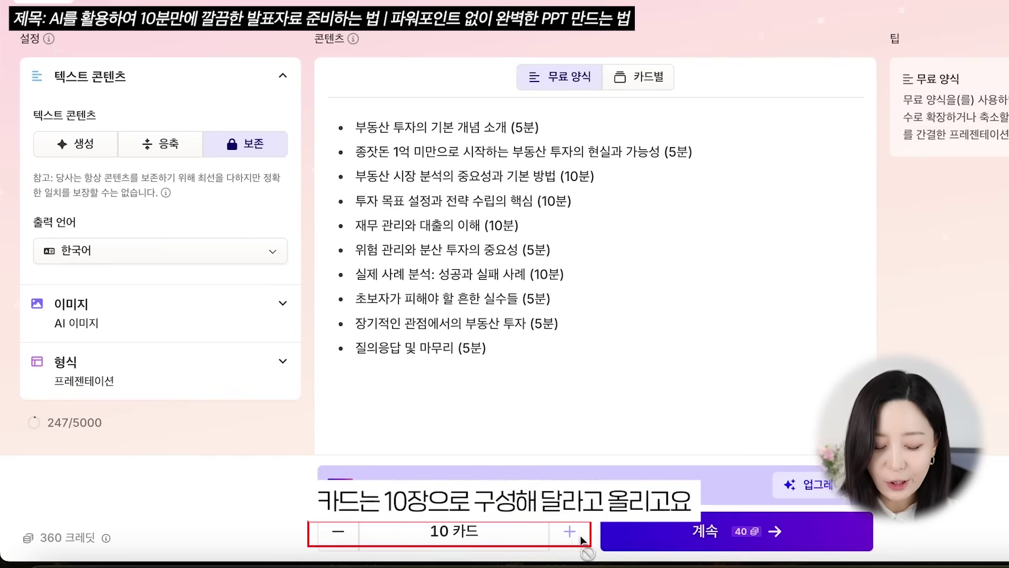
click(693, 552)
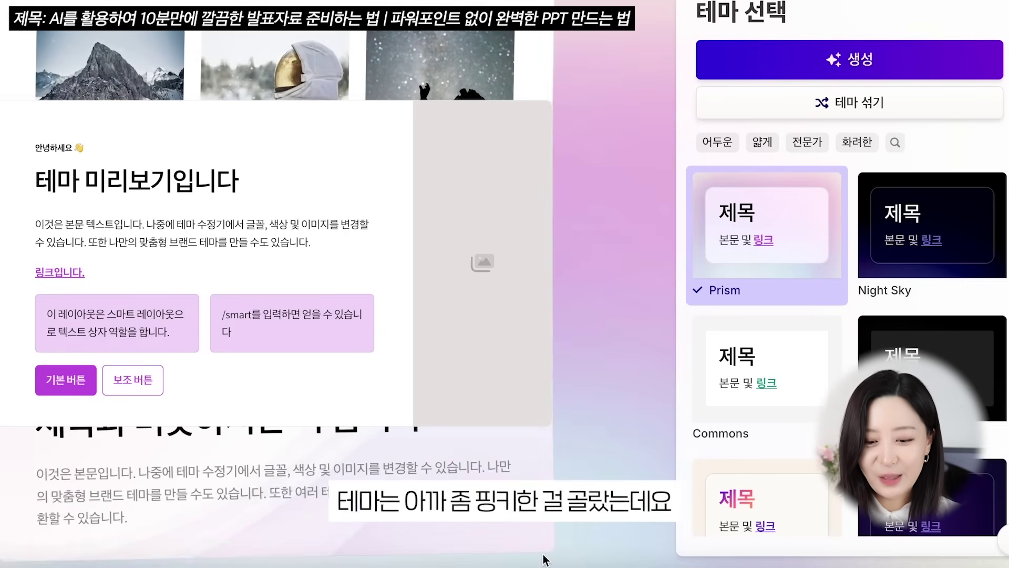
Choose the light grey and white Commons theme and generate the presentation
scroll(806, 383, down, 3)
click(807, 387)
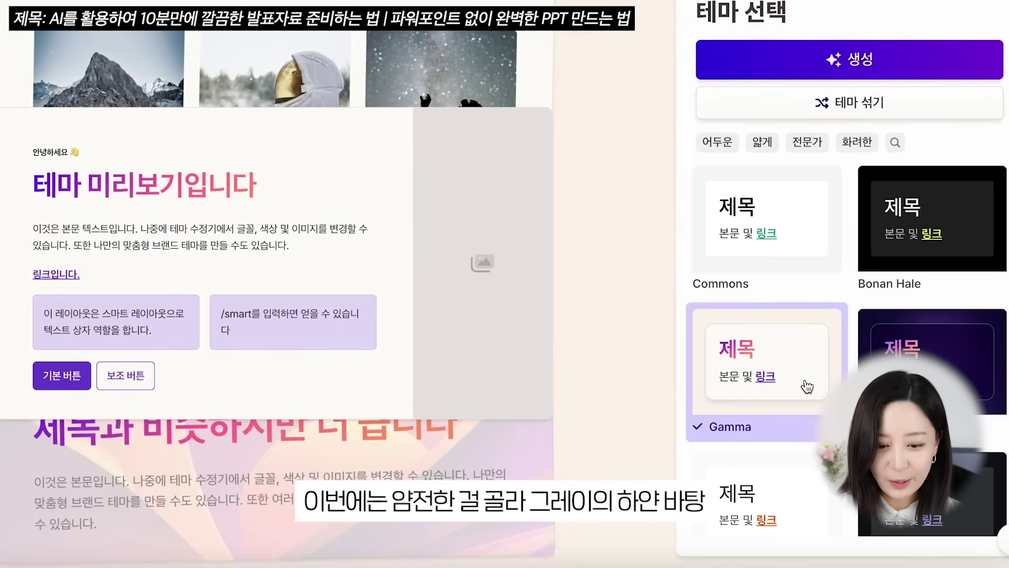
click(786, 235)
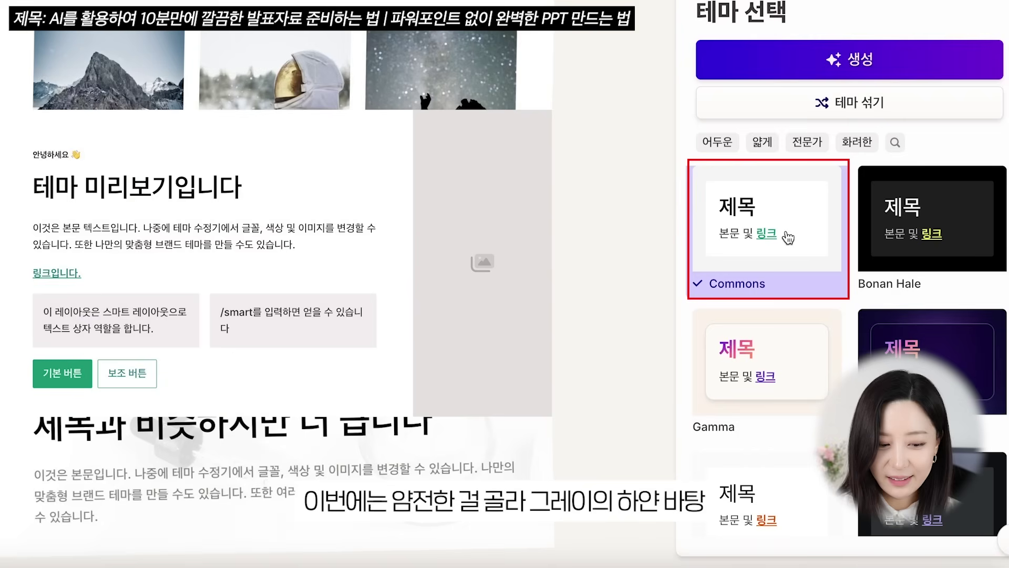
click(939, 48)
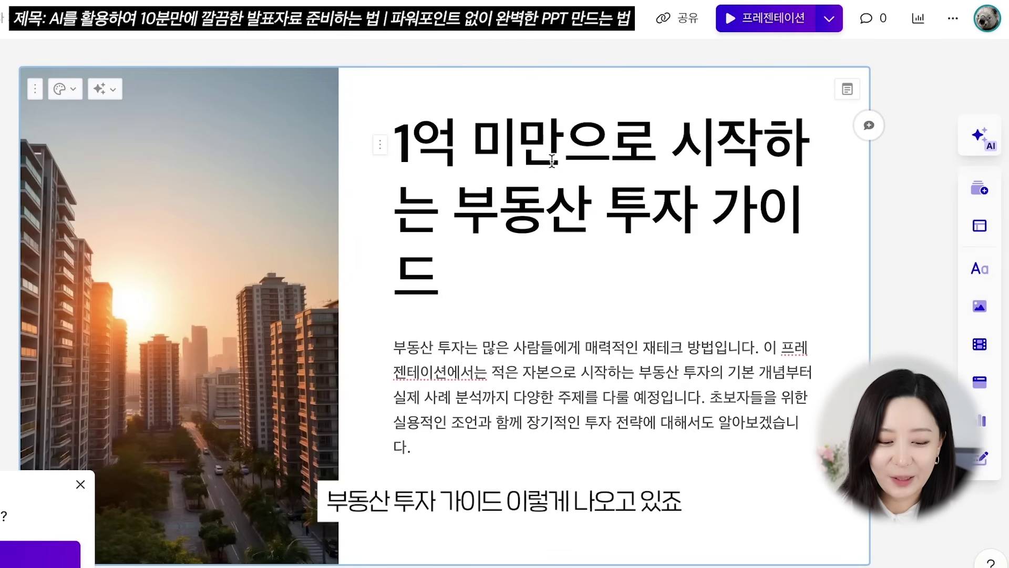
Review the generated slides from the title card past the 종잣돈 1억 미만 card
scroll(552, 160, down, 2)
scroll(552, 161, down, 10)
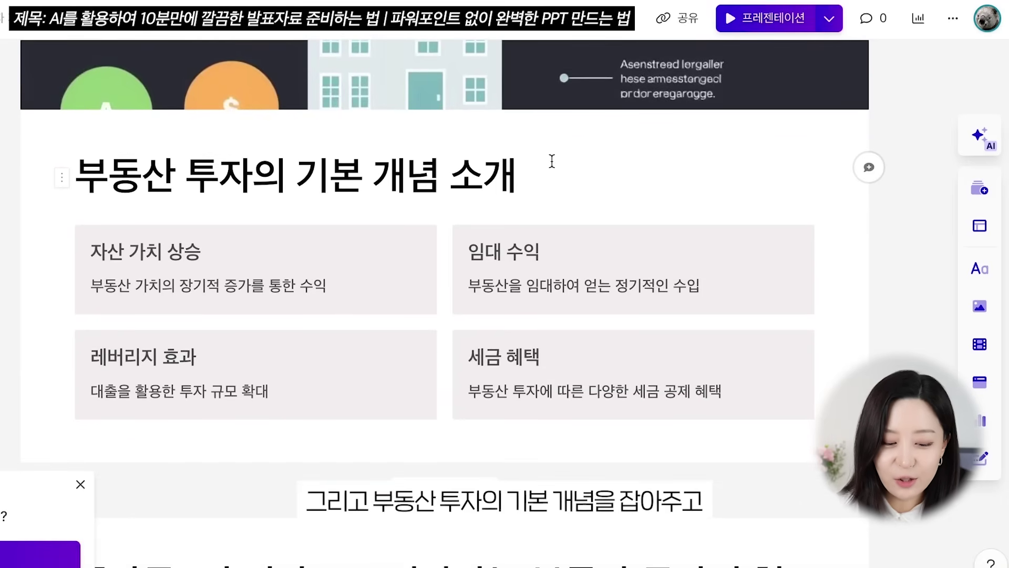
scroll(552, 160, down, 7)
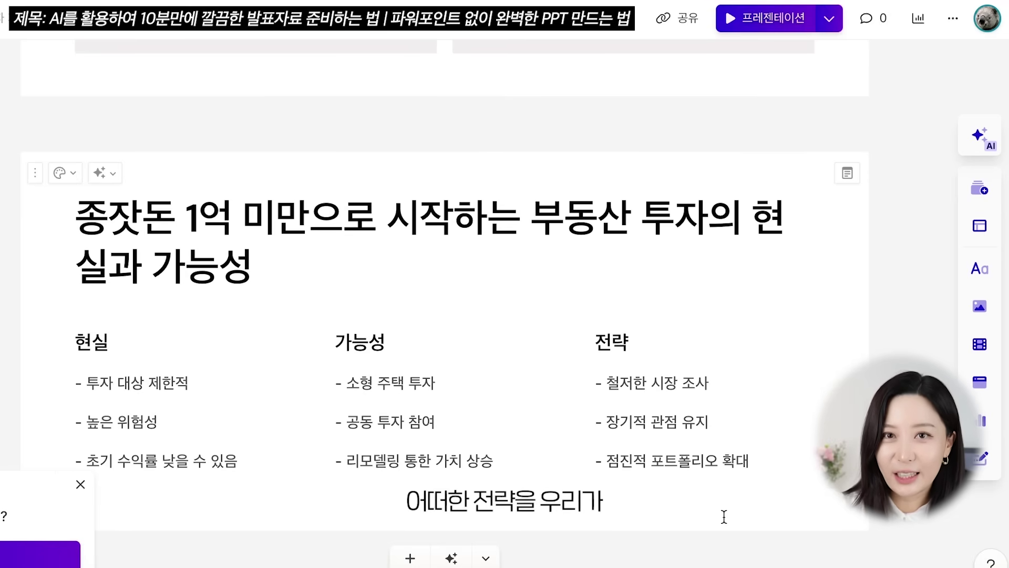
scroll(724, 516, down, 8)
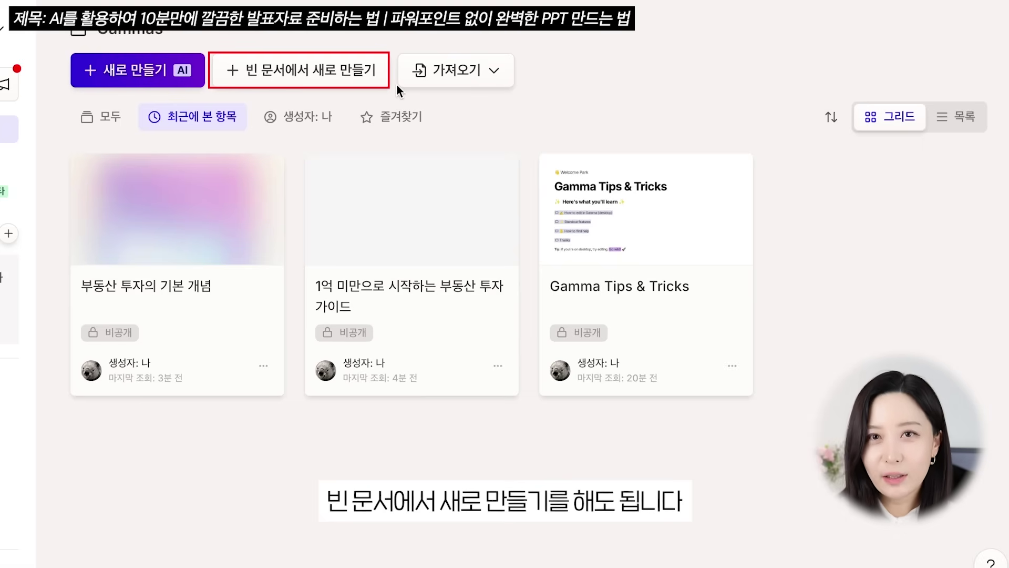
Create a new gamma from a blank document and dismiss the editor's welcome tour
click(363, 77)
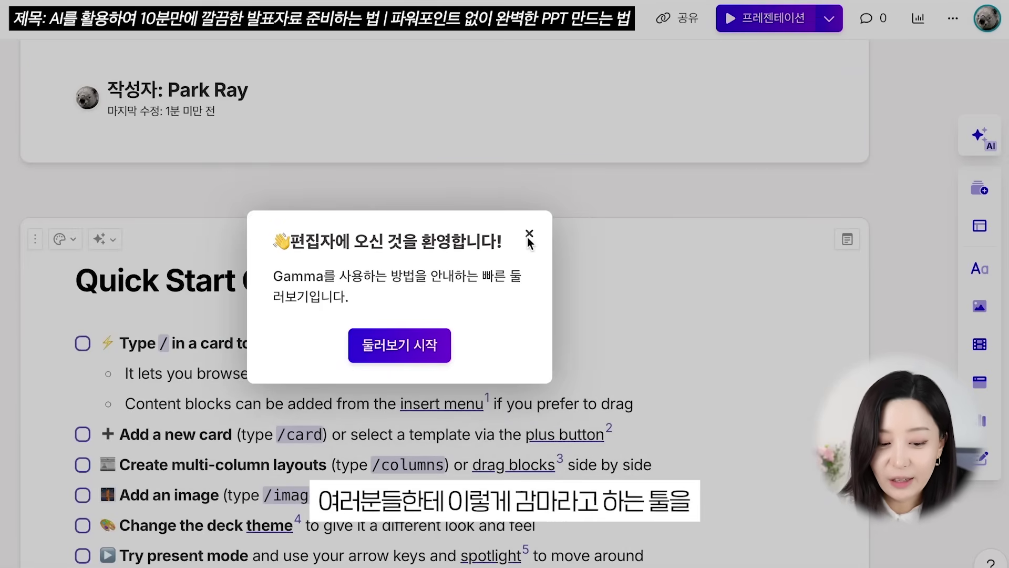
click(394, 345)
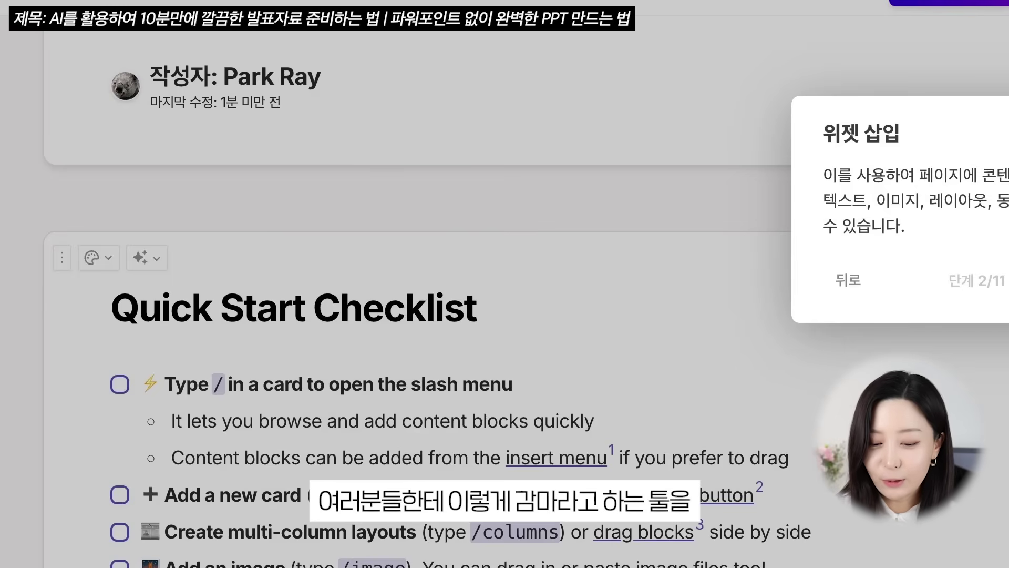
key(Escape)
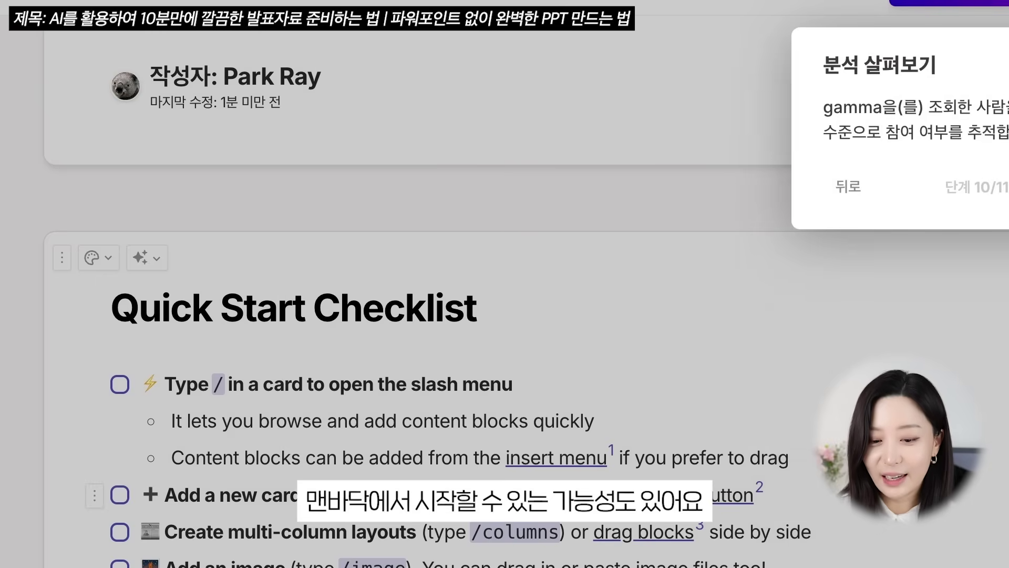
key(Escape)
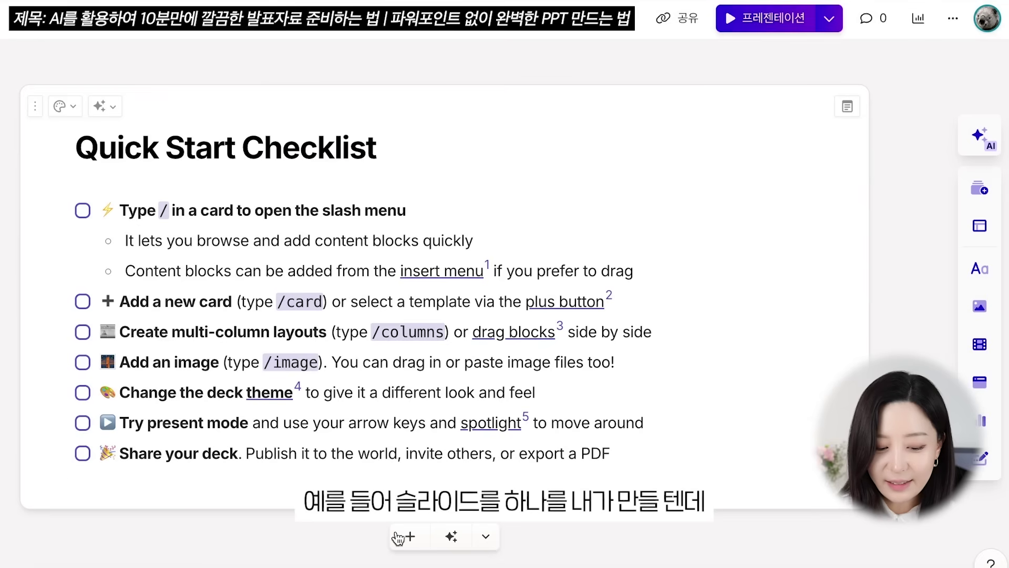
Add a card below the Quick Start Checklist and apply the 왼쪽 강조(맞춤) layout template to it
click(405, 536)
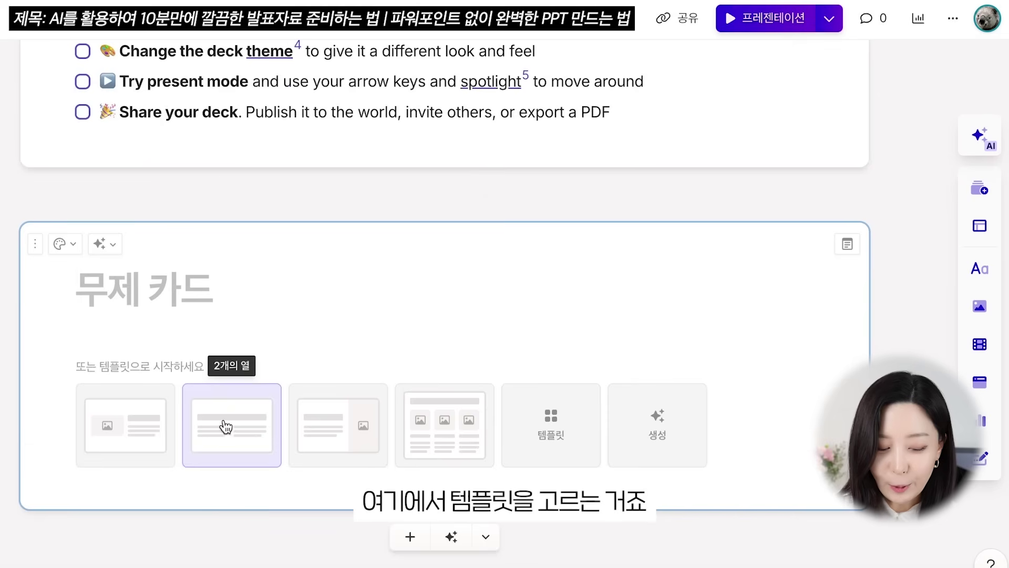
click(551, 424)
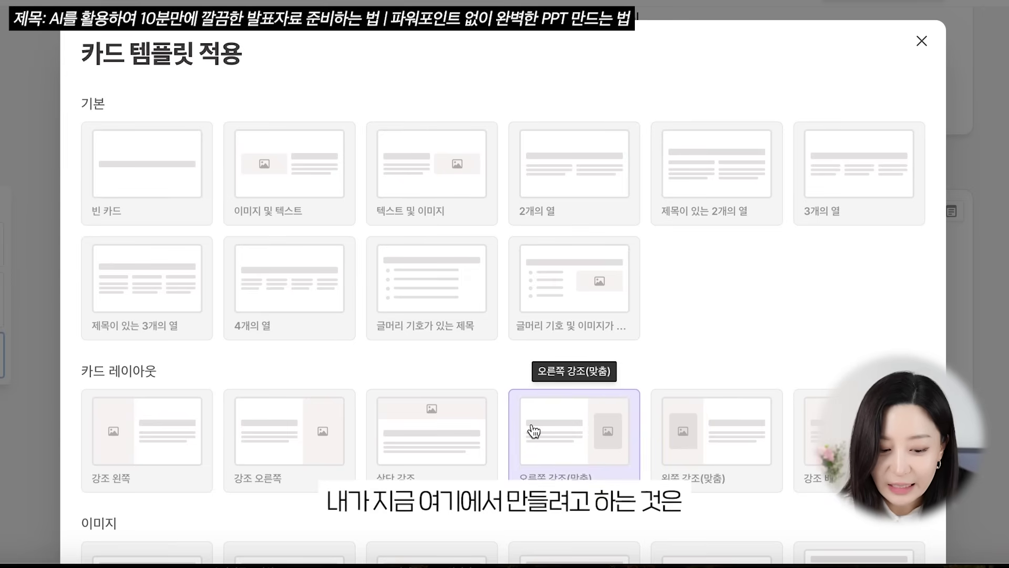
click(705, 438)
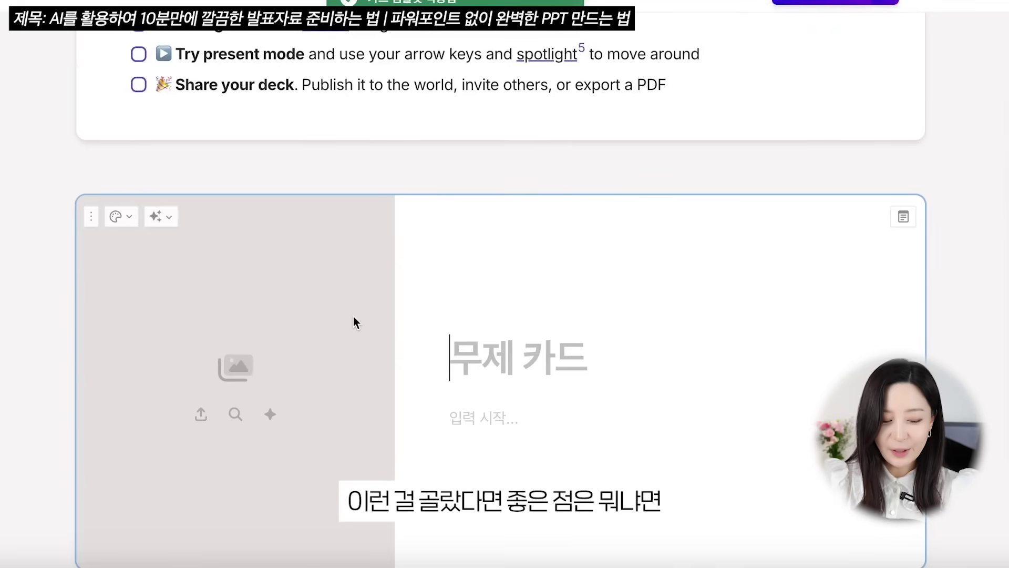
Open the media options for the new card's accent image placeholder and search web images for 아파트
scroll(353, 317, down, 1)
click(248, 278)
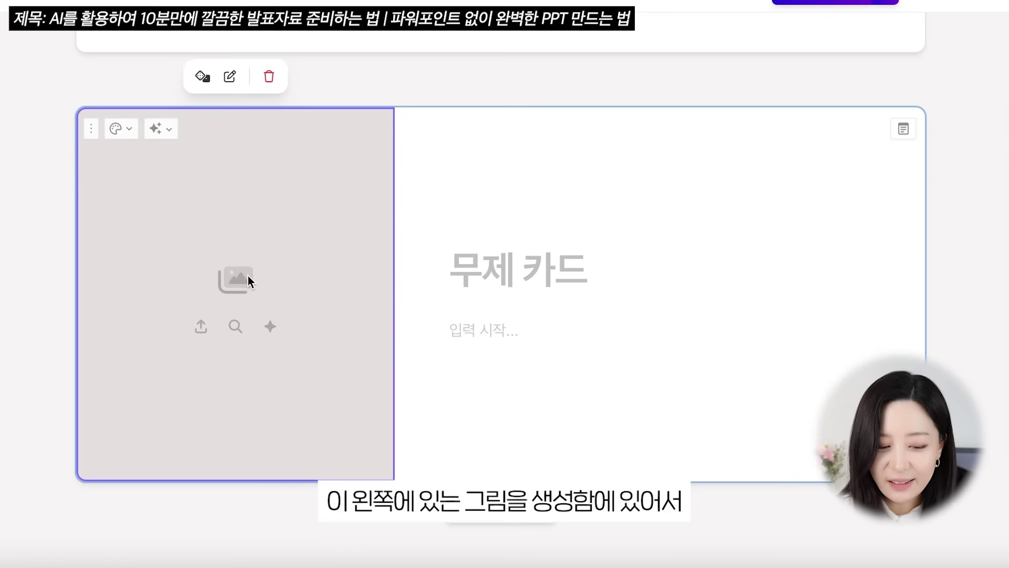
click(116, 128)
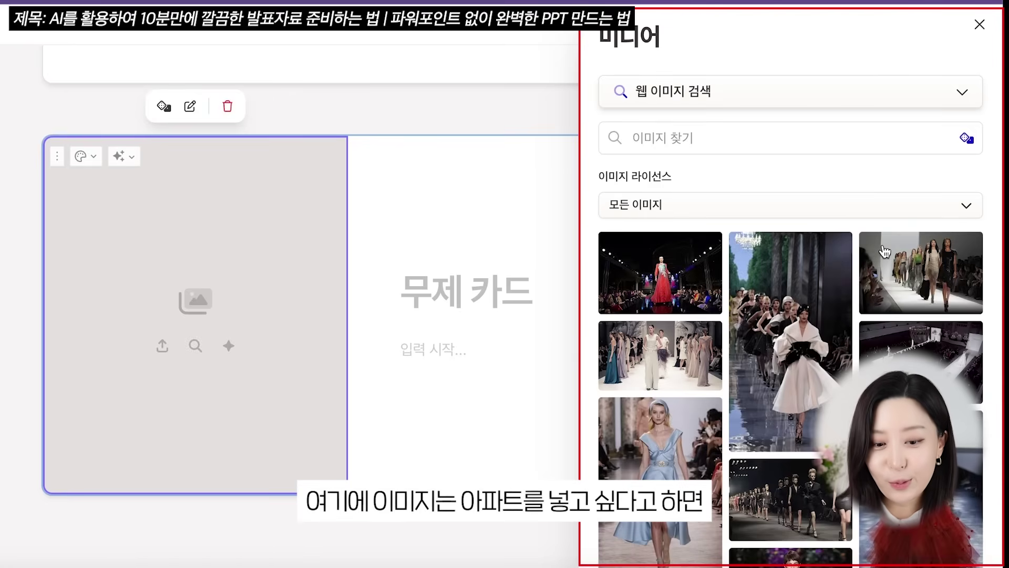
click(777, 137)
text(아파트)
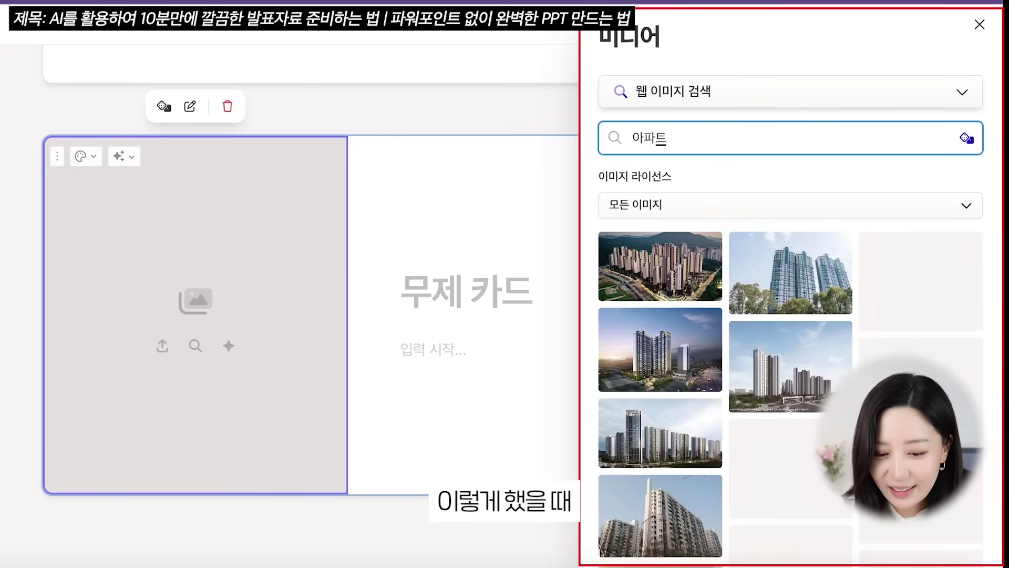
Insert the green-roofed low-rise apartment photo as the accent image, replace it with the high-rise towers at dusk, and close the image search
scroll(815, 347, down, 3)
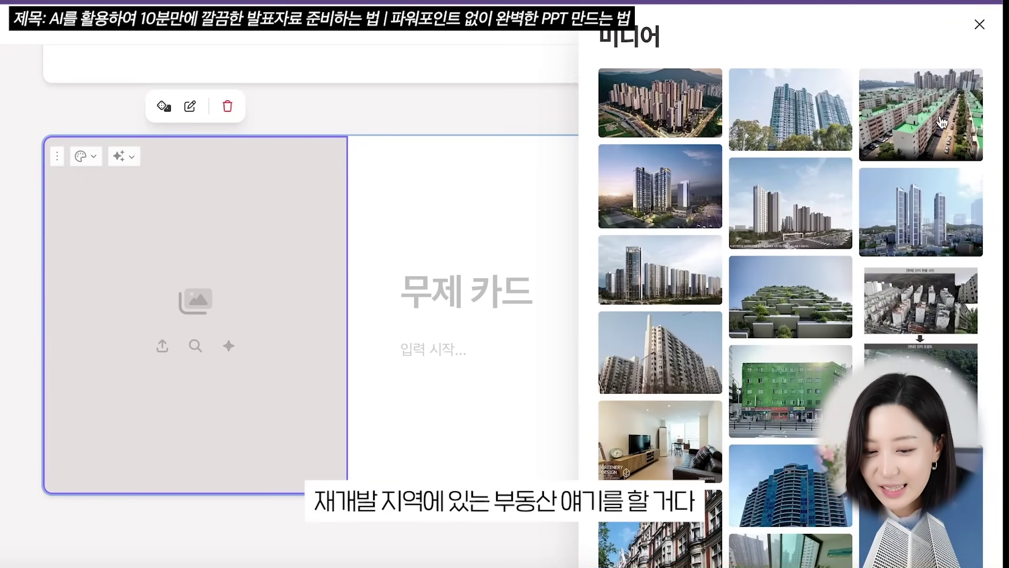
click(953, 139)
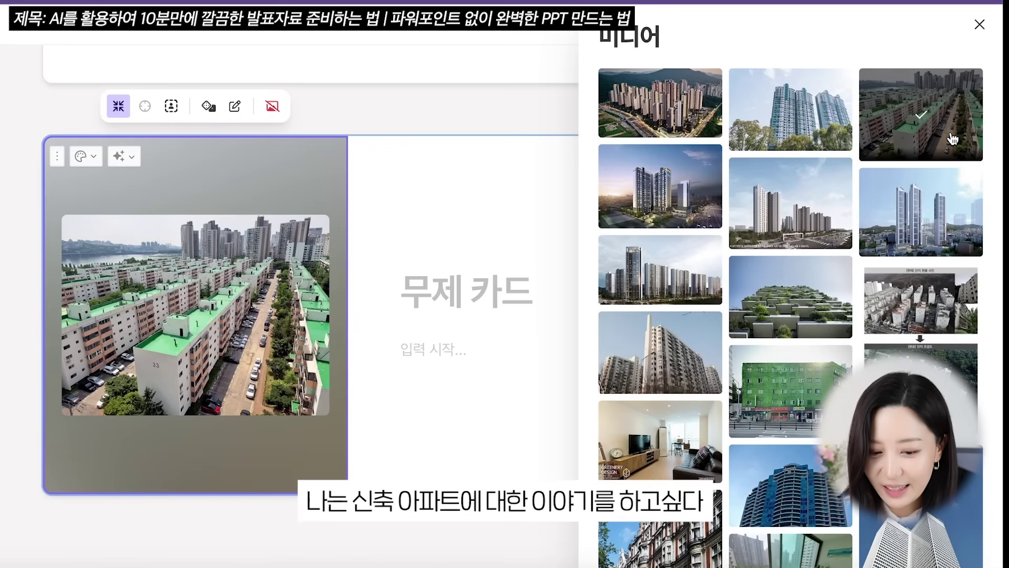
click(658, 205)
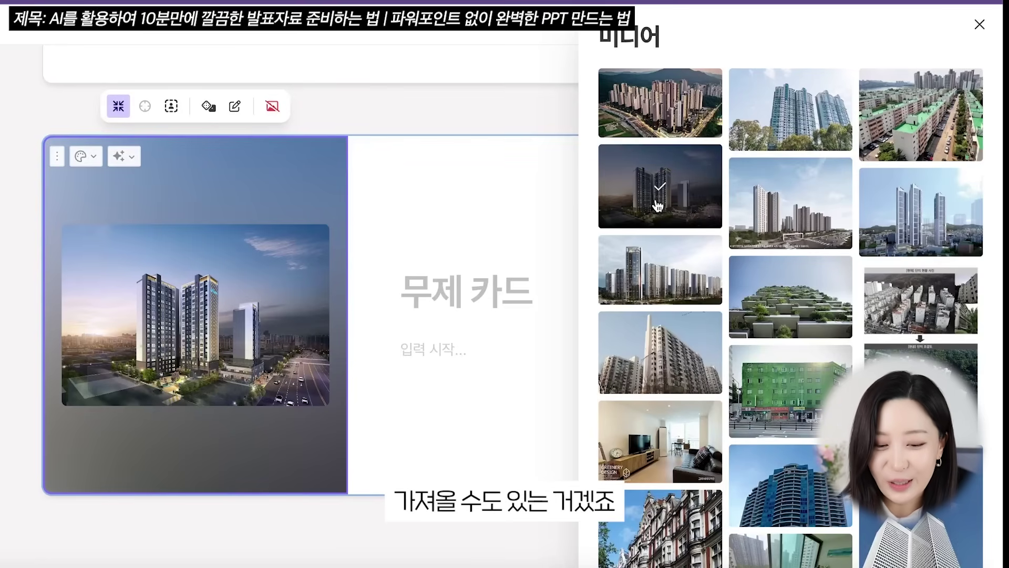
scroll(658, 205, down, 5)
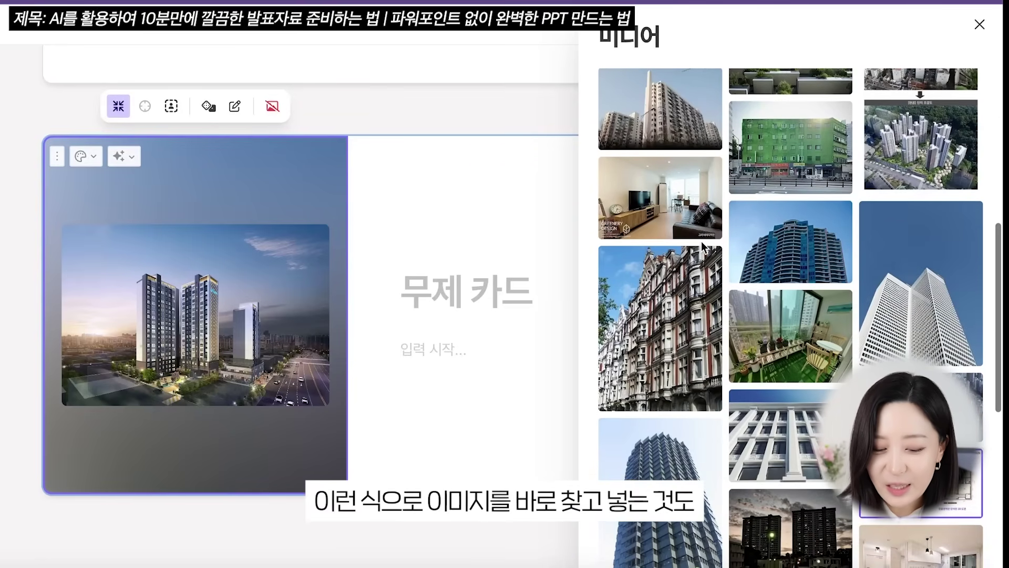
scroll(702, 242, down, 1)
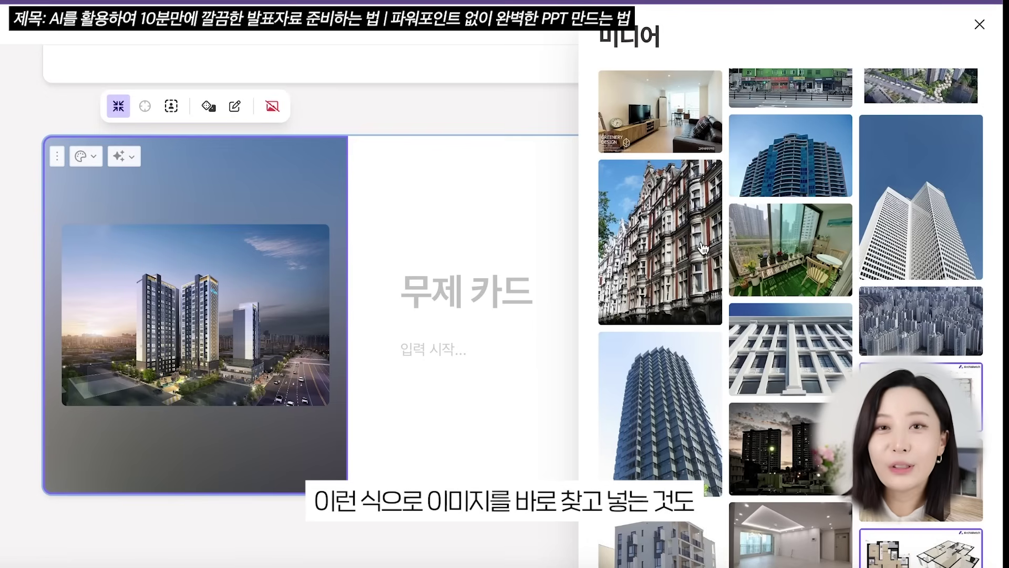
click(979, 25)
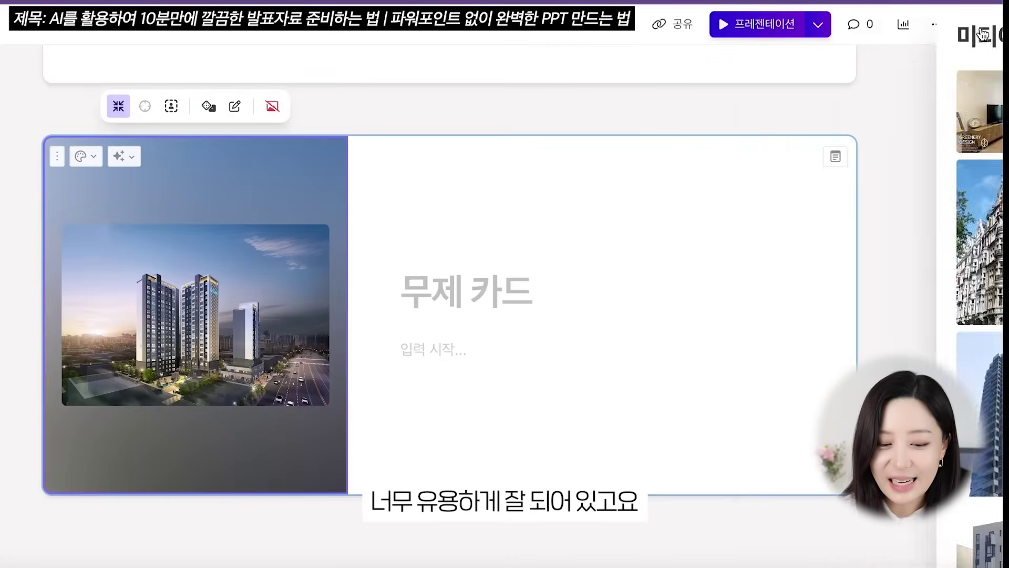
click(417, 527)
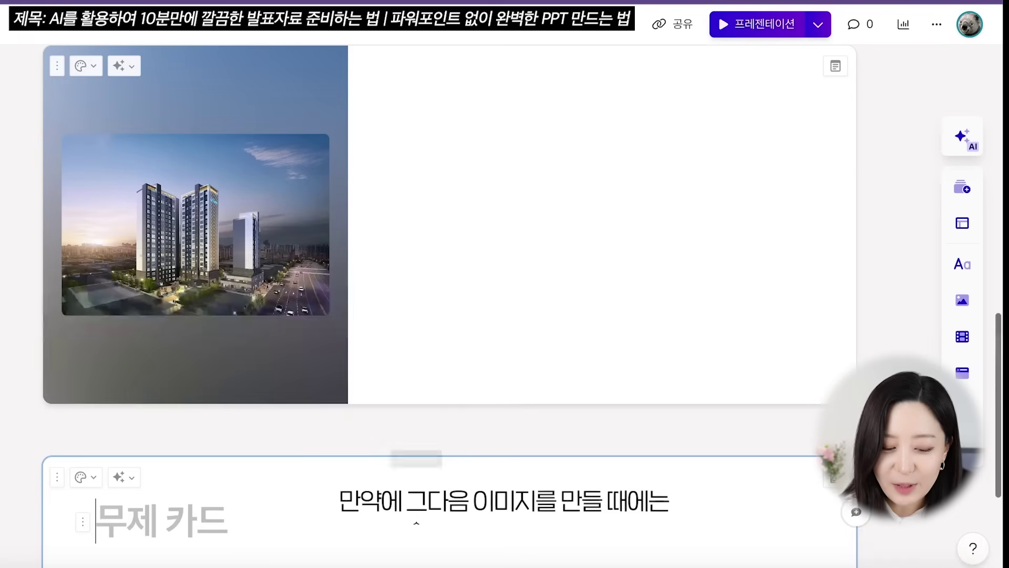
scroll(482, 314, down, 4)
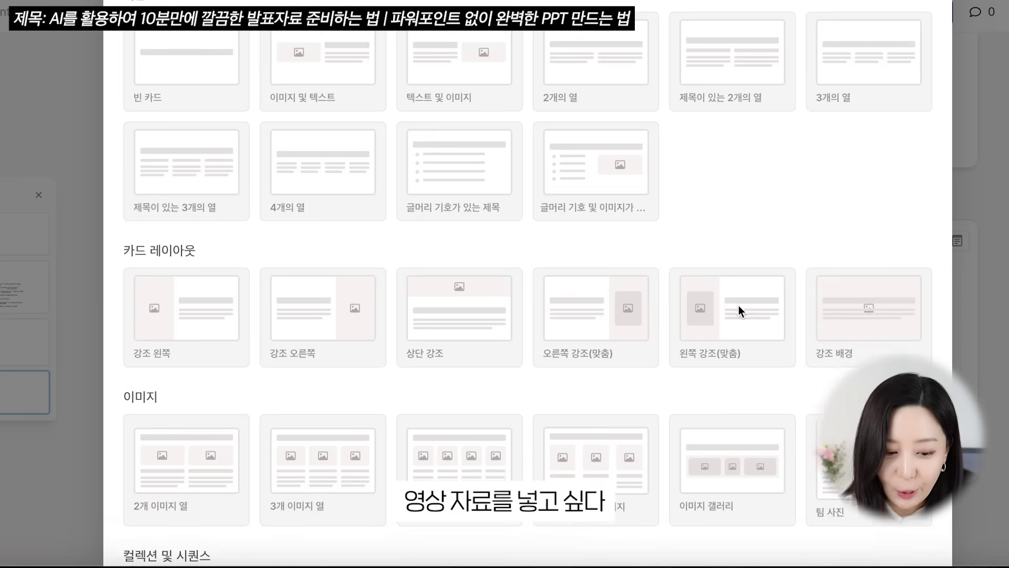
scroll(739, 306, down, 1)
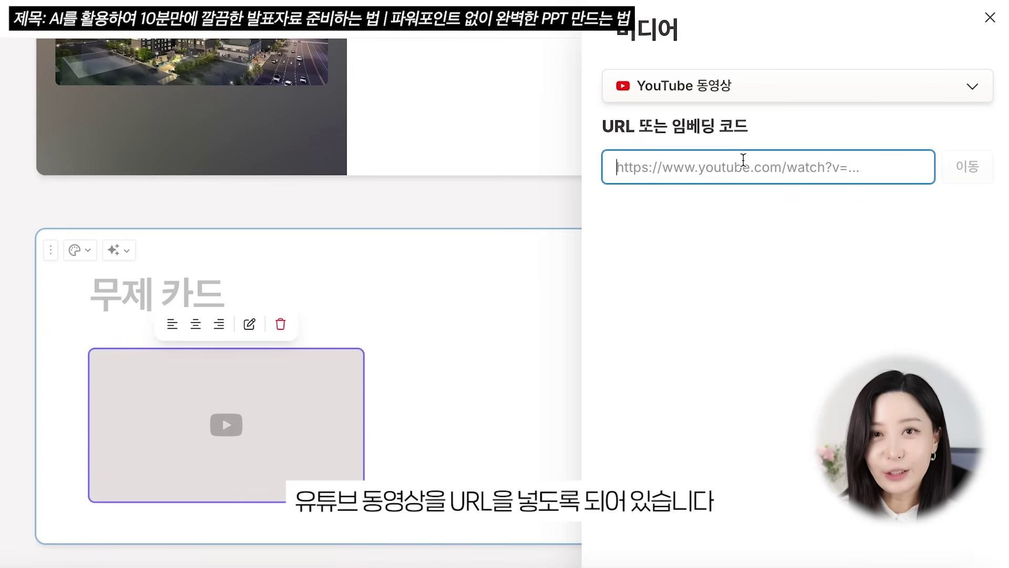
text(https://www.youtube.com/embed/6QosiwMmQc0?rel=)
scroll(700, 329, down, 4)
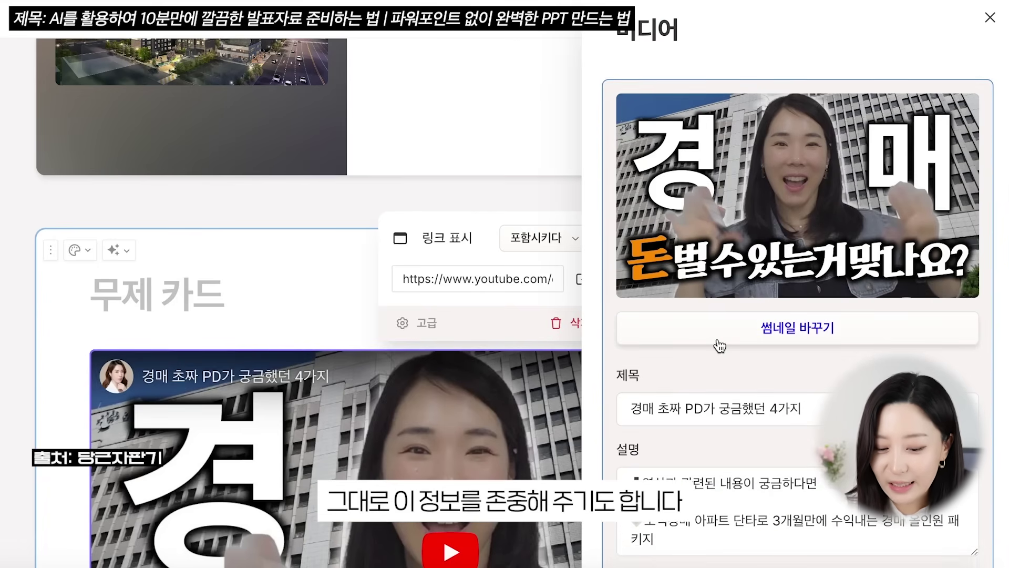
scroll(719, 345, down, 2)
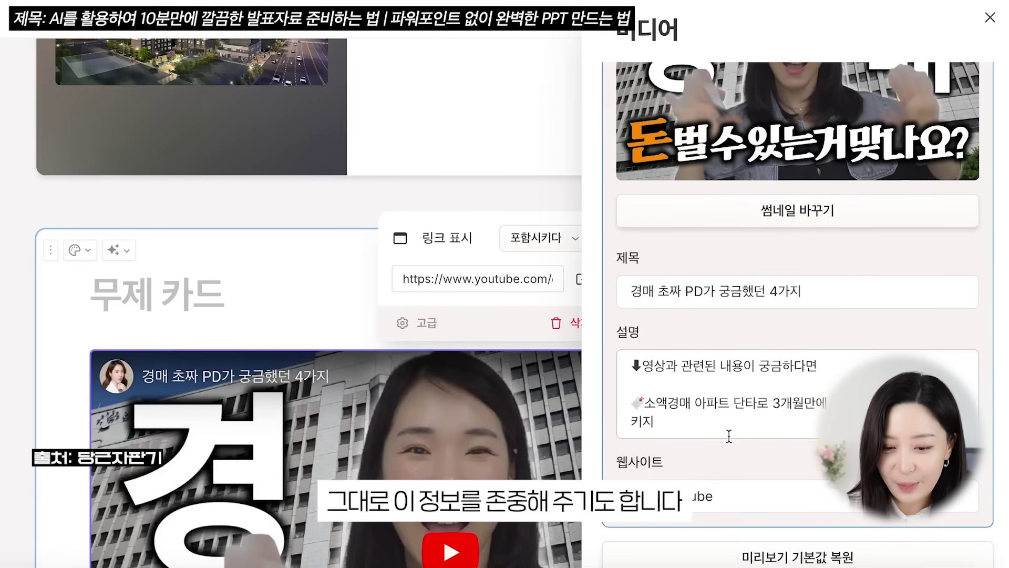
click(990, 17)
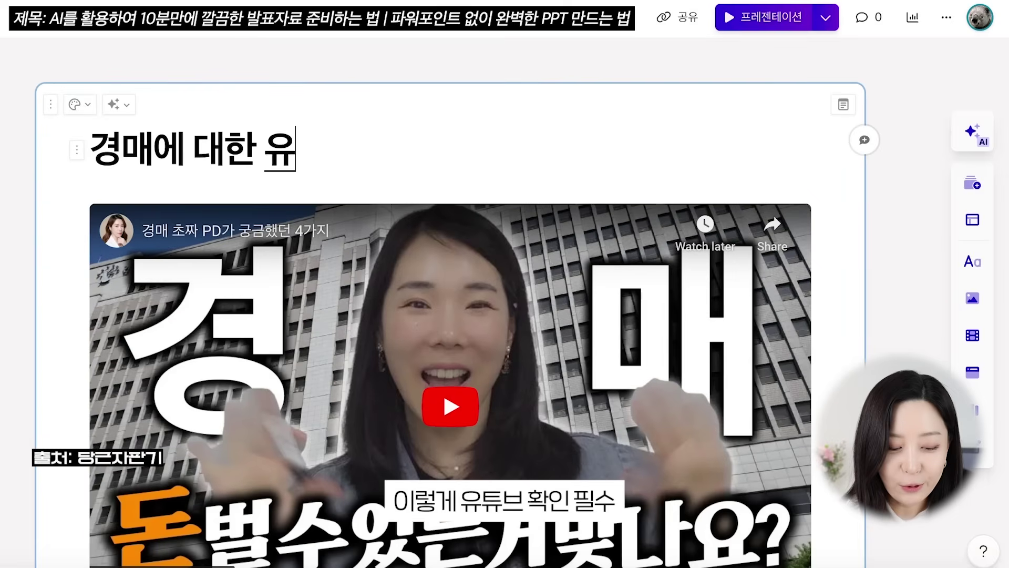
Title the video card "경매에 대한 유튜브 확인 필수"
text(튜브 확인 필수)
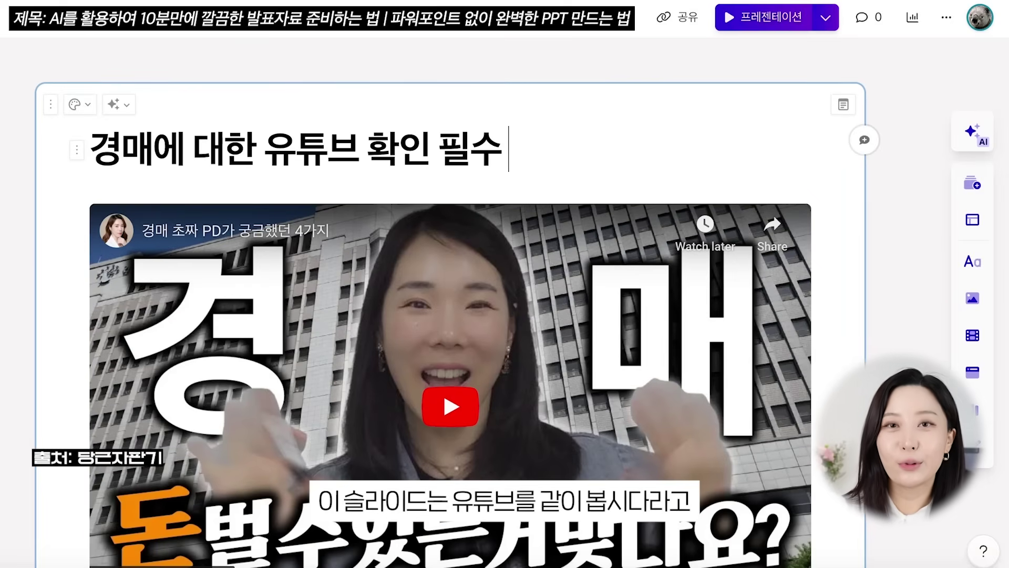
scroll(361, 279, down, 2)
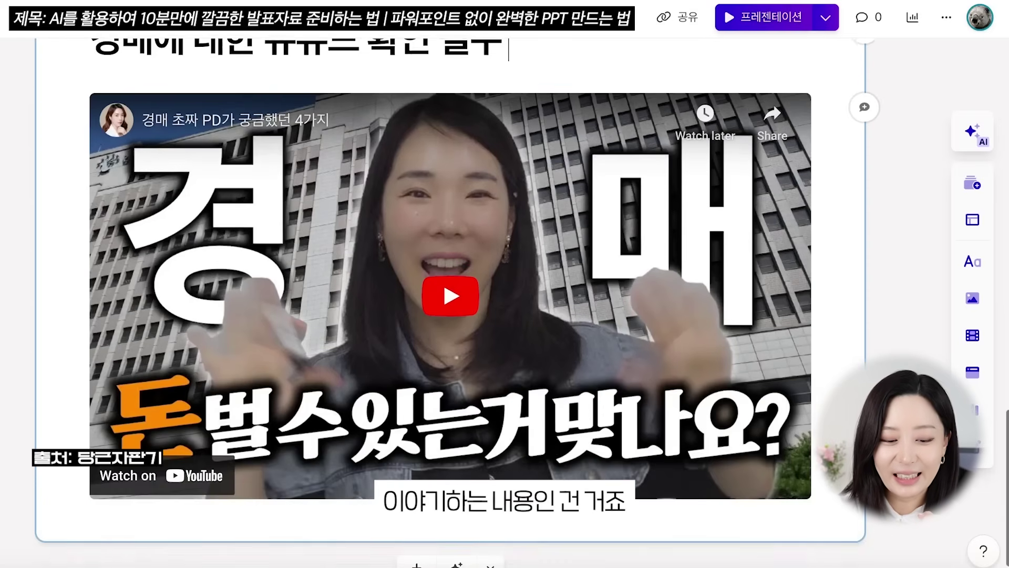
Present the video card, play the embedded YouTube video and pause it
click(794, 18)
click(418, 321)
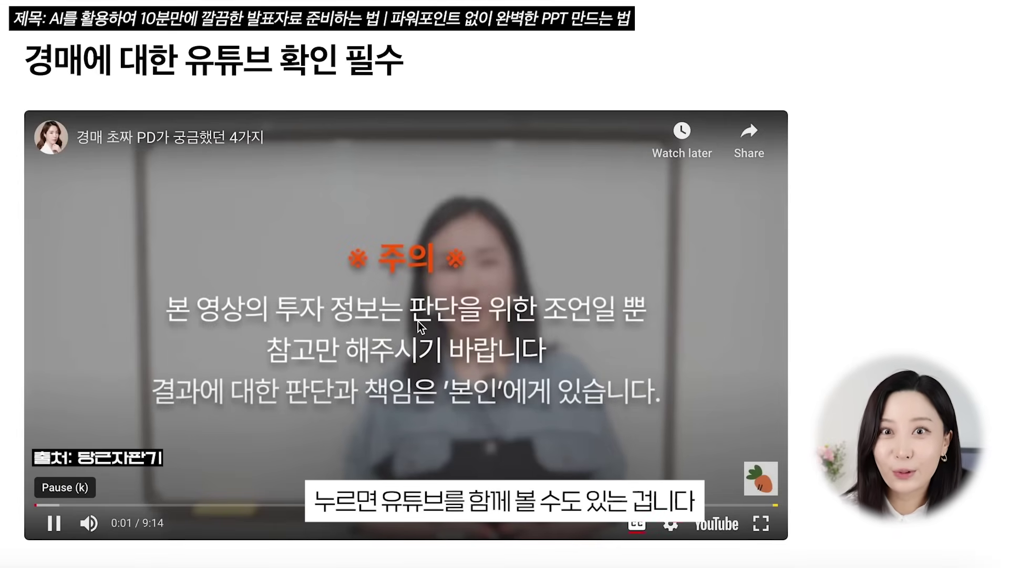
click(56, 524)
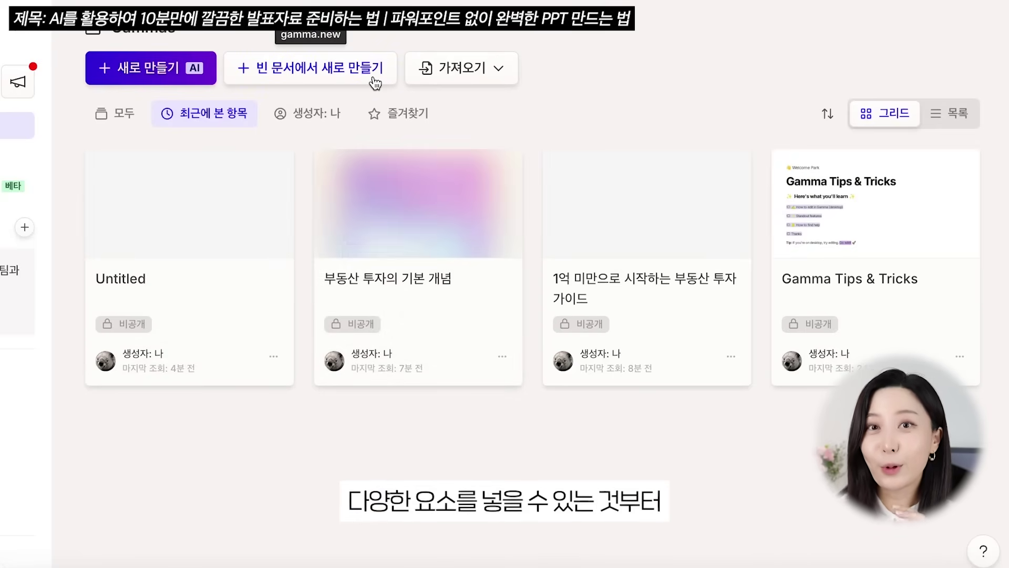
Open a saved real estate presentation, view the AI design suggestions for its market analysis card, and start presenting
click(393, 228)
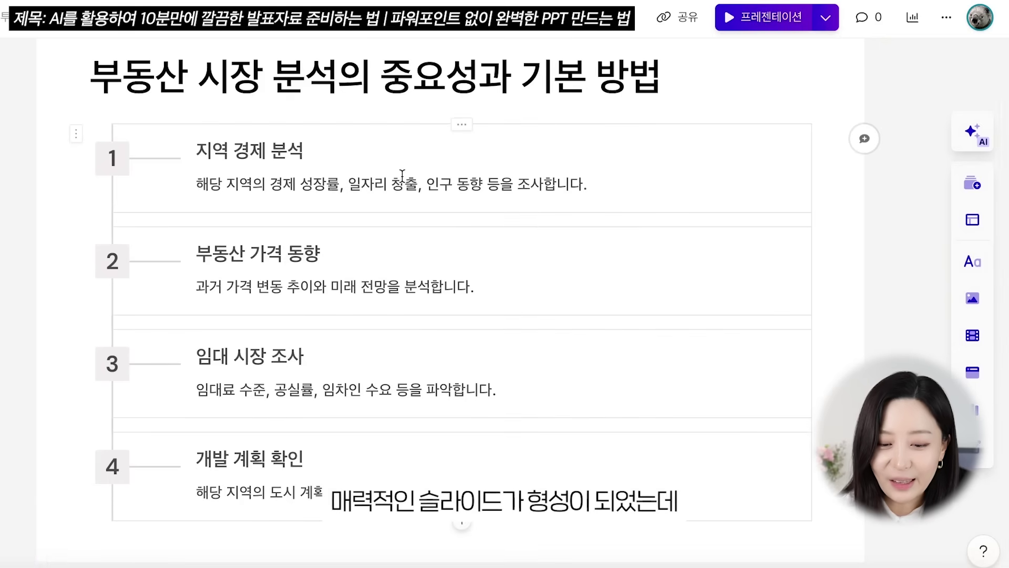
click(980, 132)
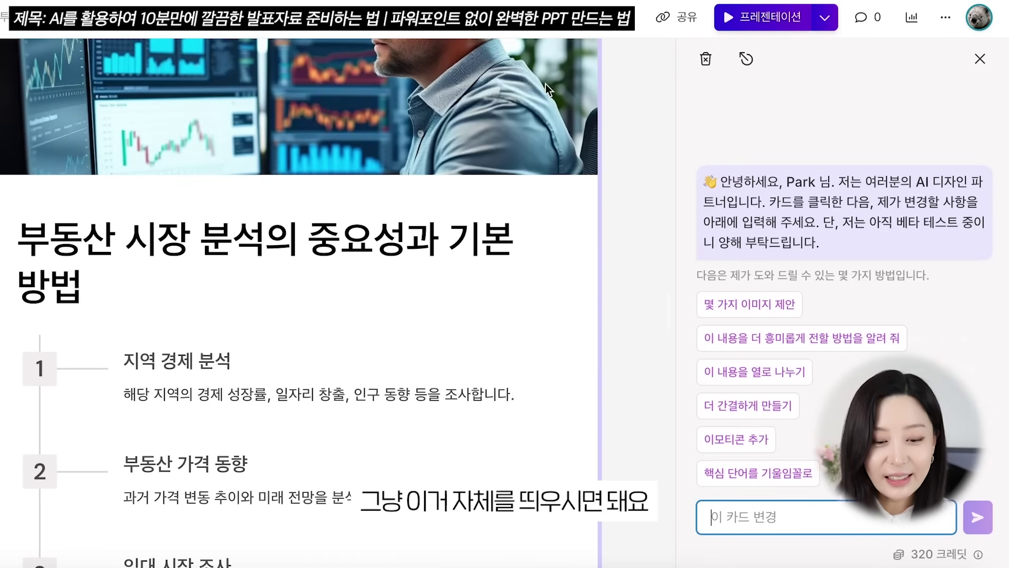
click(981, 59)
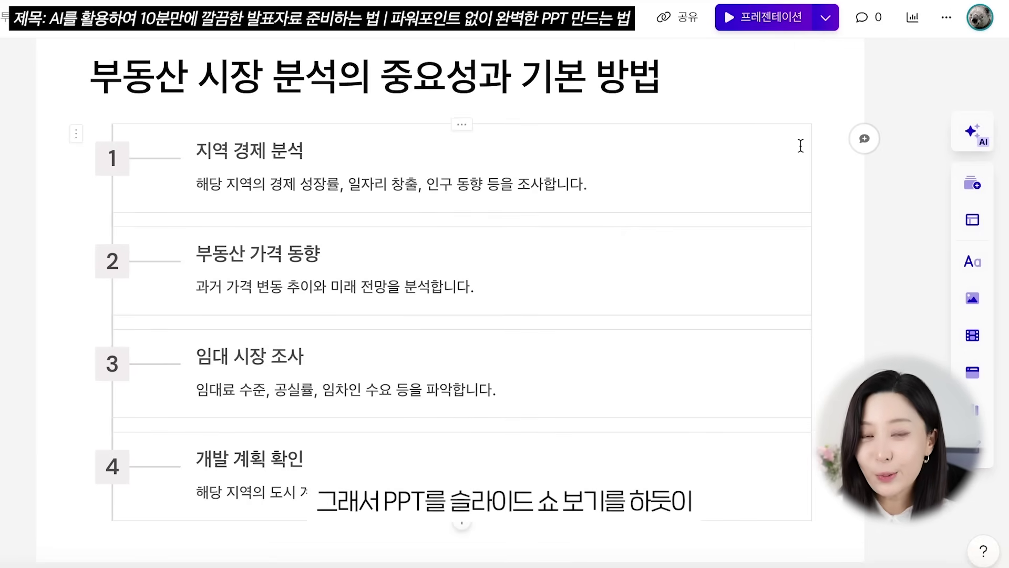
click(762, 17)
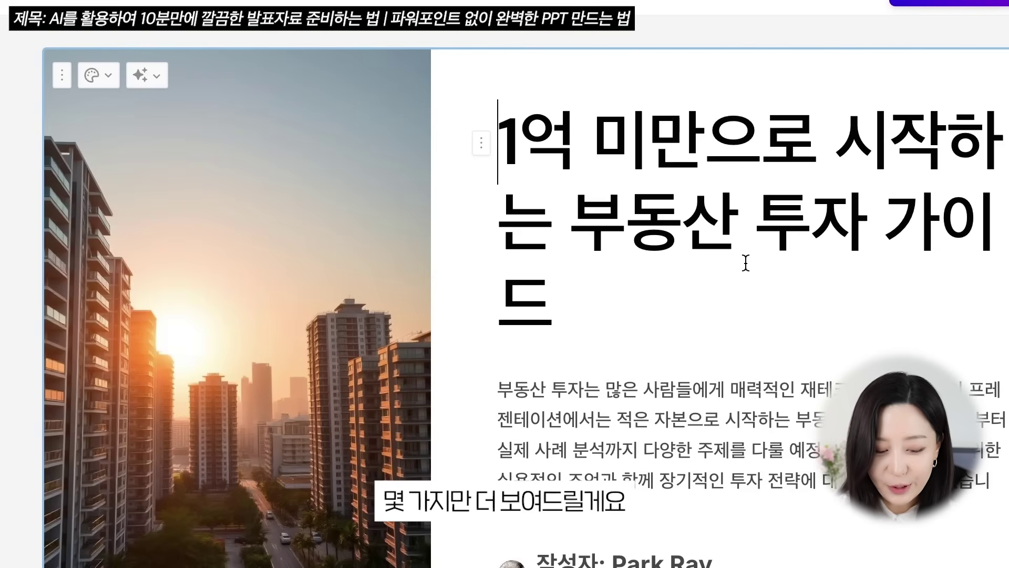
Insert a line chart in the "부동산 투자의 기본 개념 소개" card and close the chart editor
scroll(746, 261, down, 5)
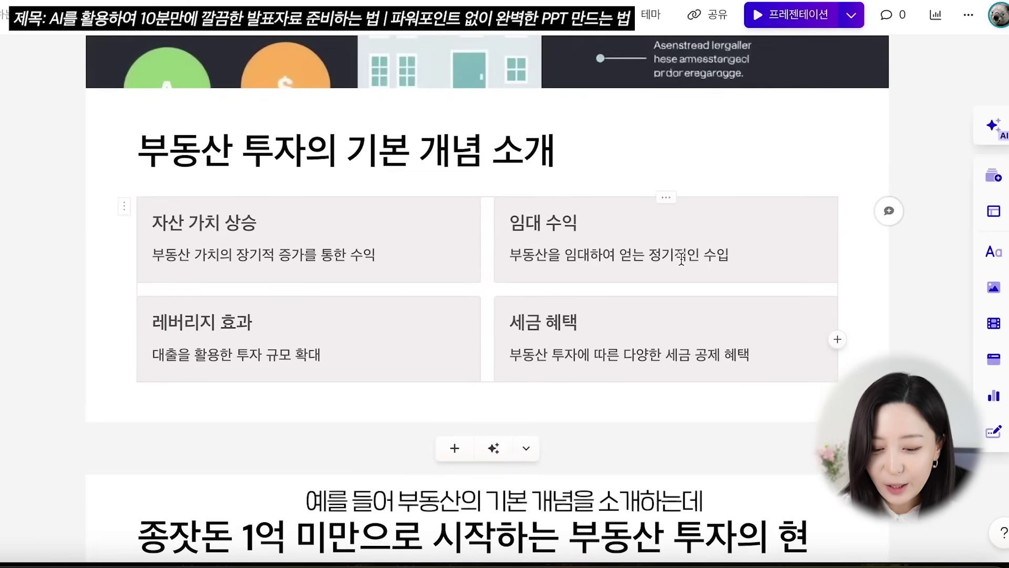
click(776, 135)
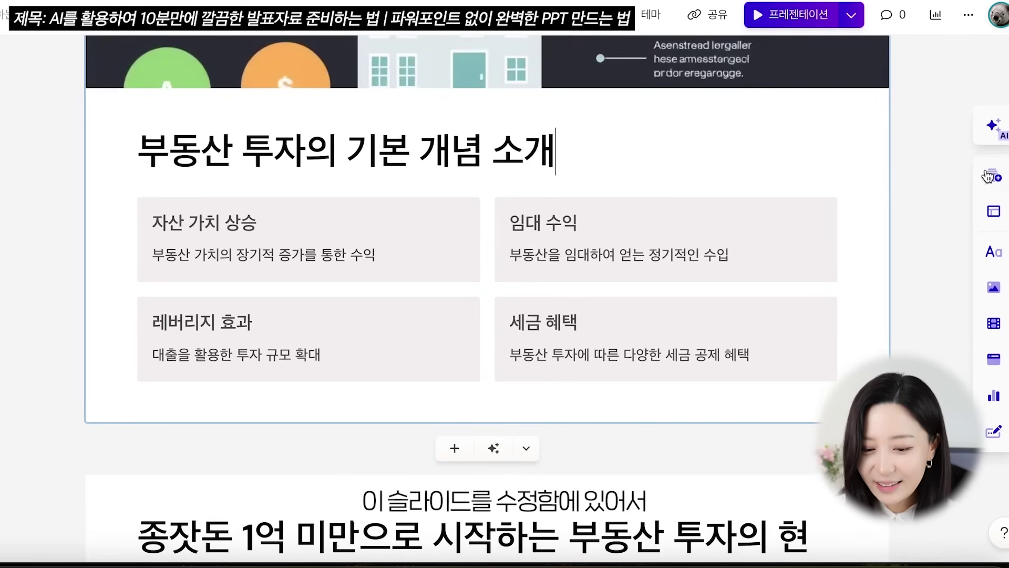
click(994, 395)
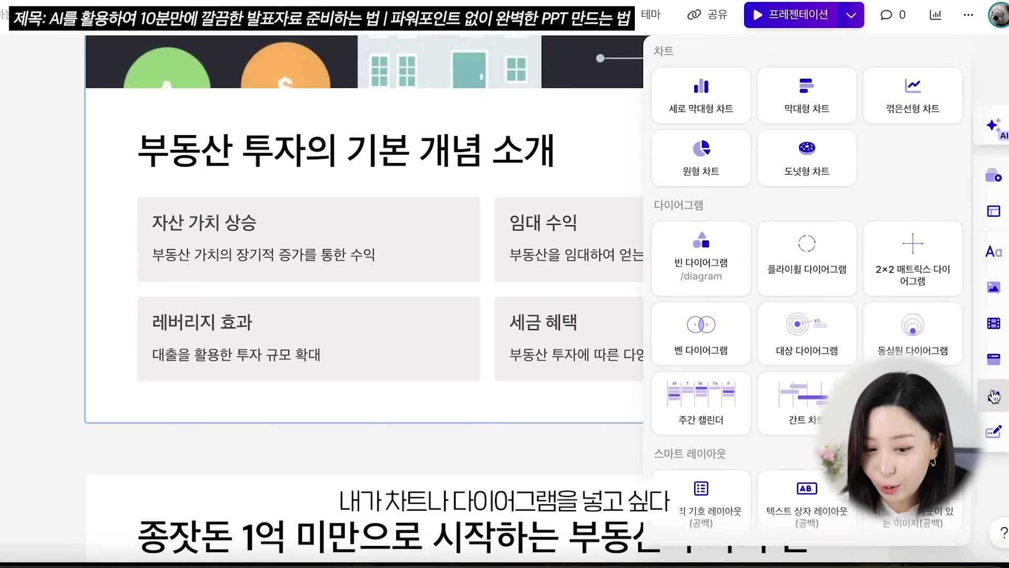
click(908, 88)
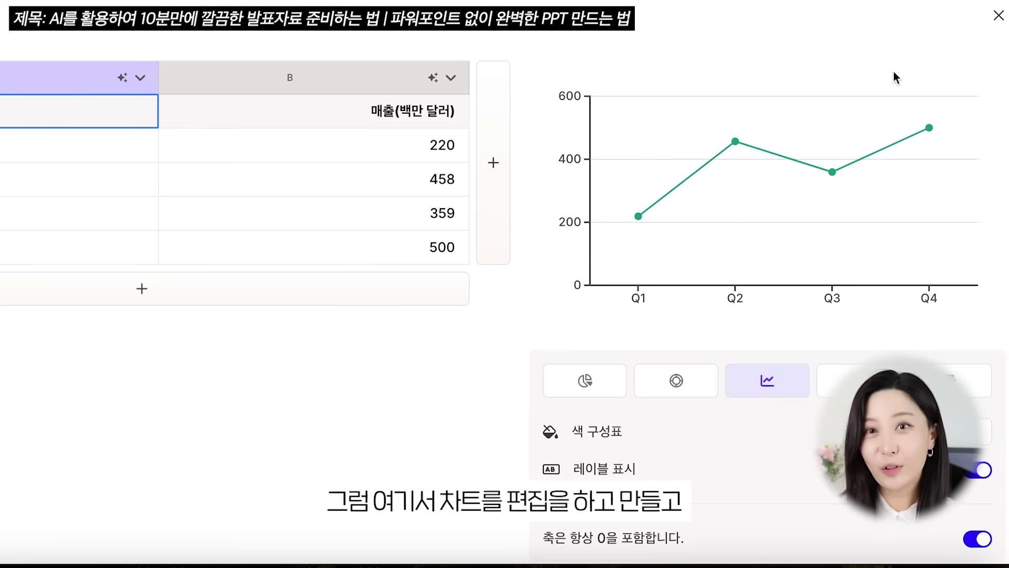
click(998, 15)
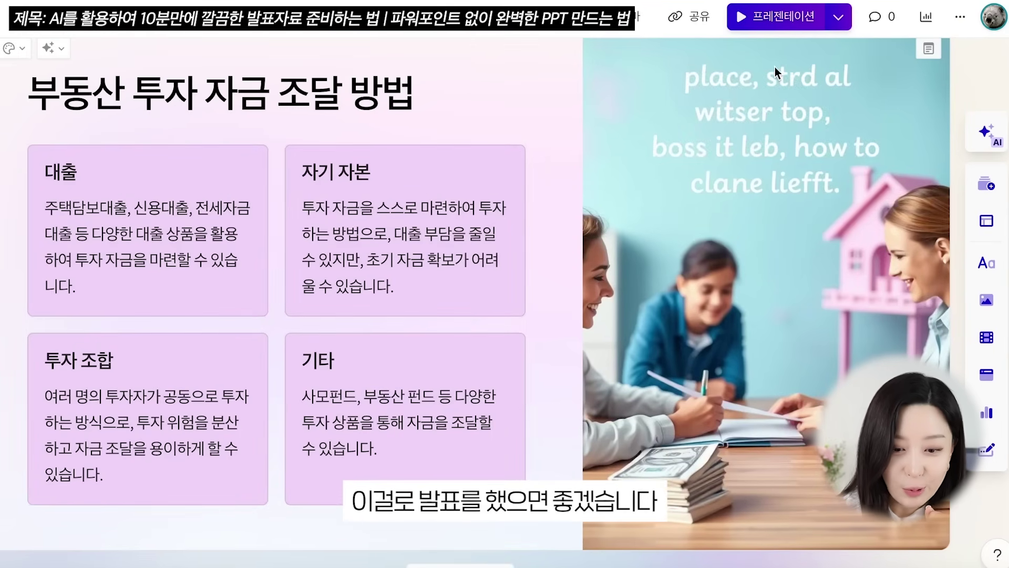
Open the export options for the "부동산 투자의 기본 개념" presentation
click(960, 17)
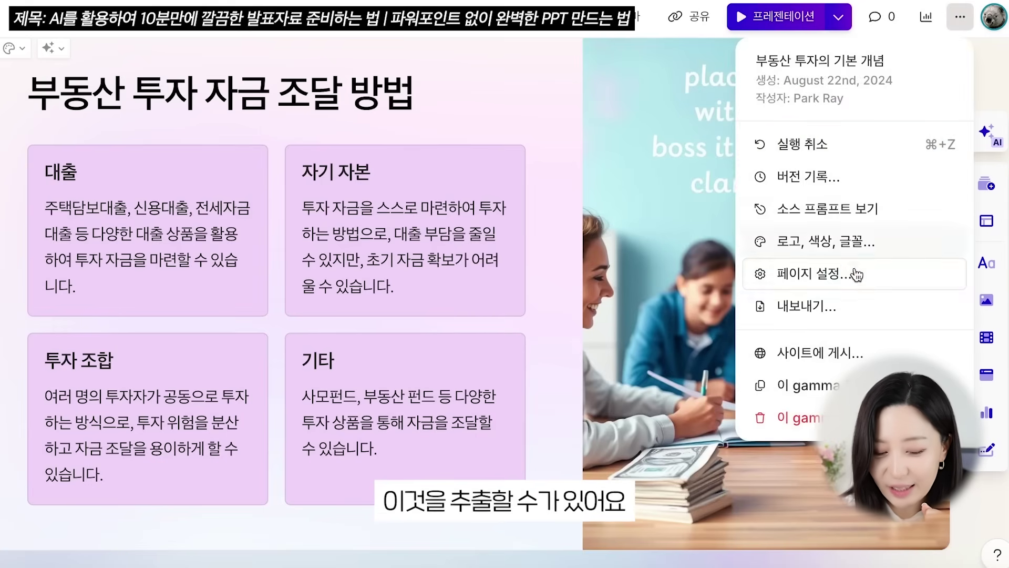
click(832, 306)
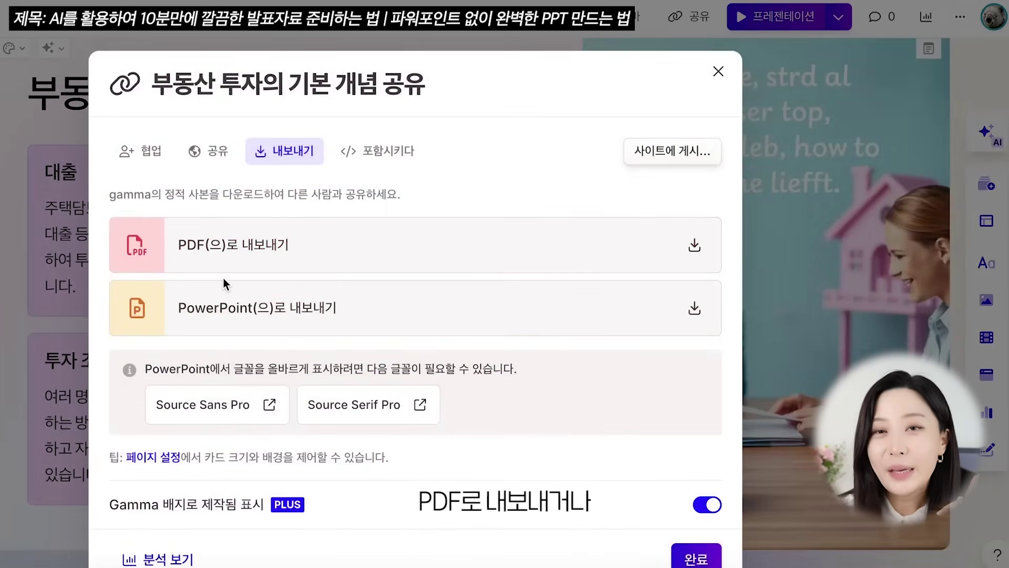
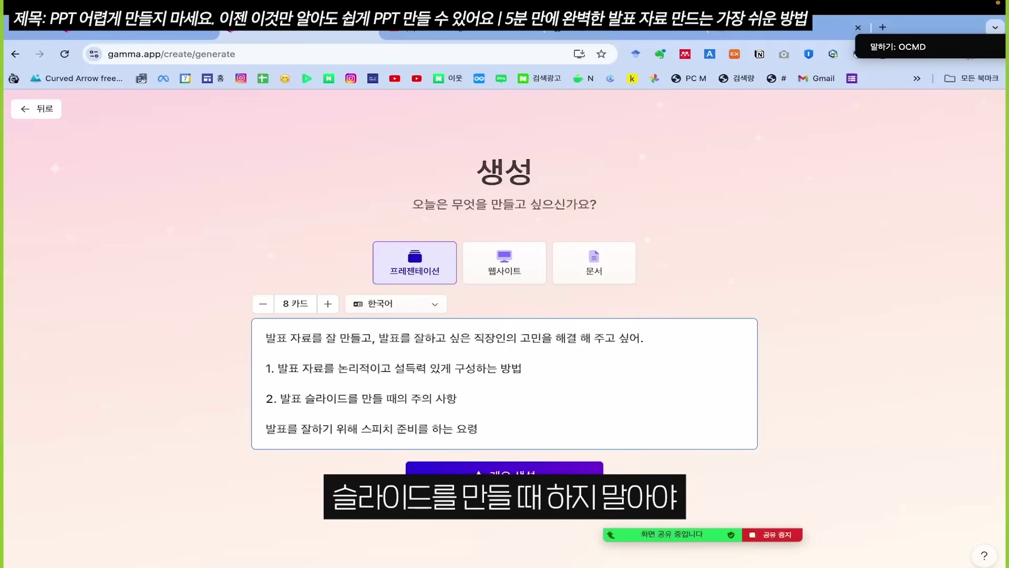
Number the prompt's speech preparation line "3." and add an extra space after "1." in the first topic line
text(3.)
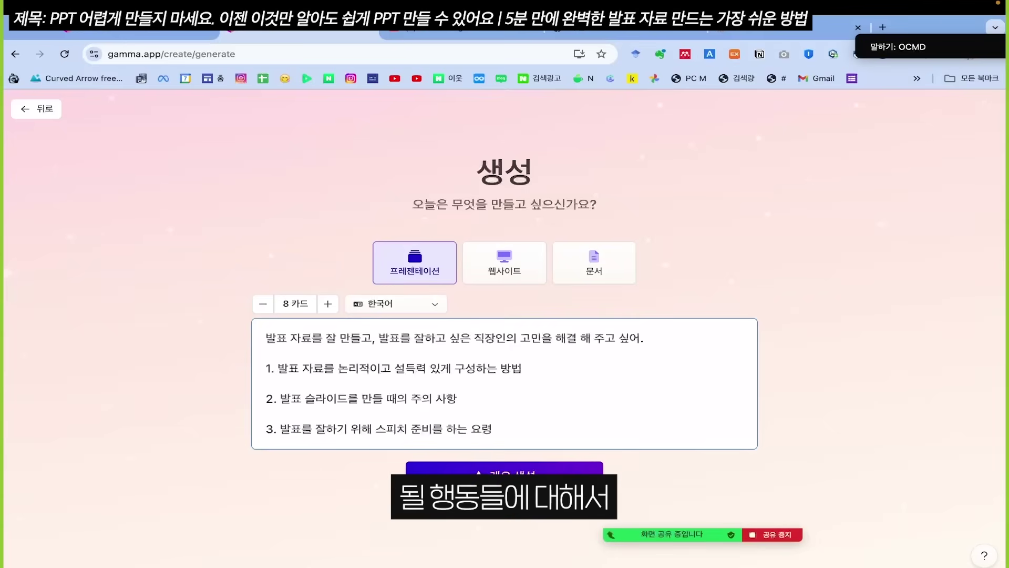
click(277, 368)
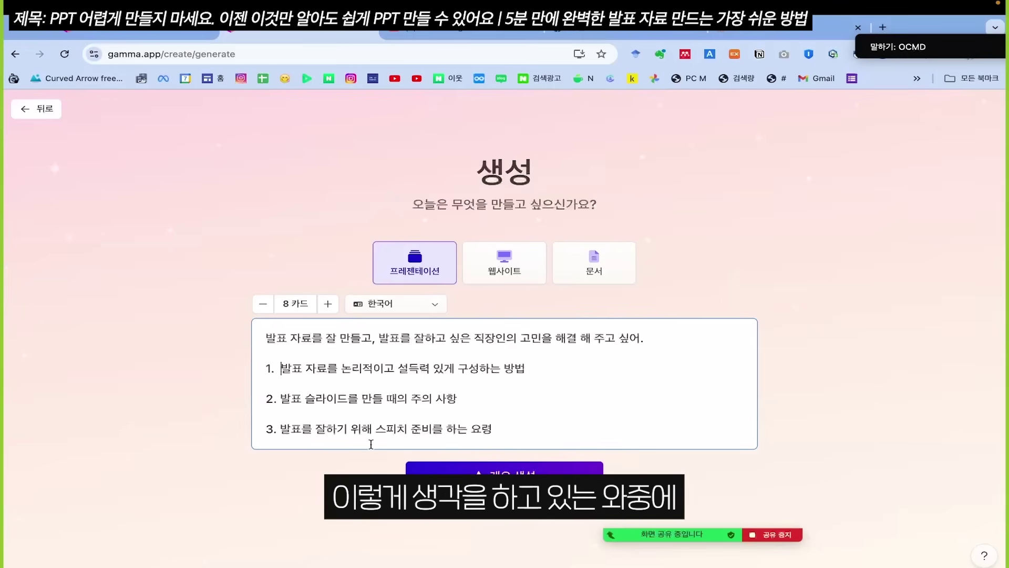
Set the number of cards to 30 and generate the outline from the prompt
click(295, 303)
click(318, 307)
click(318, 307)
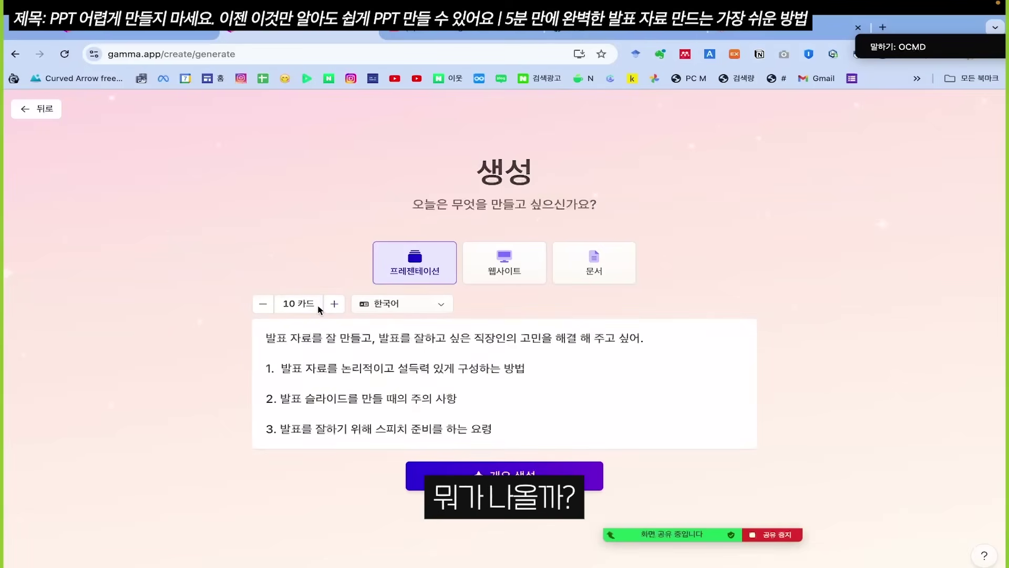
click(330, 309)
click(330, 309)
click(330, 308)
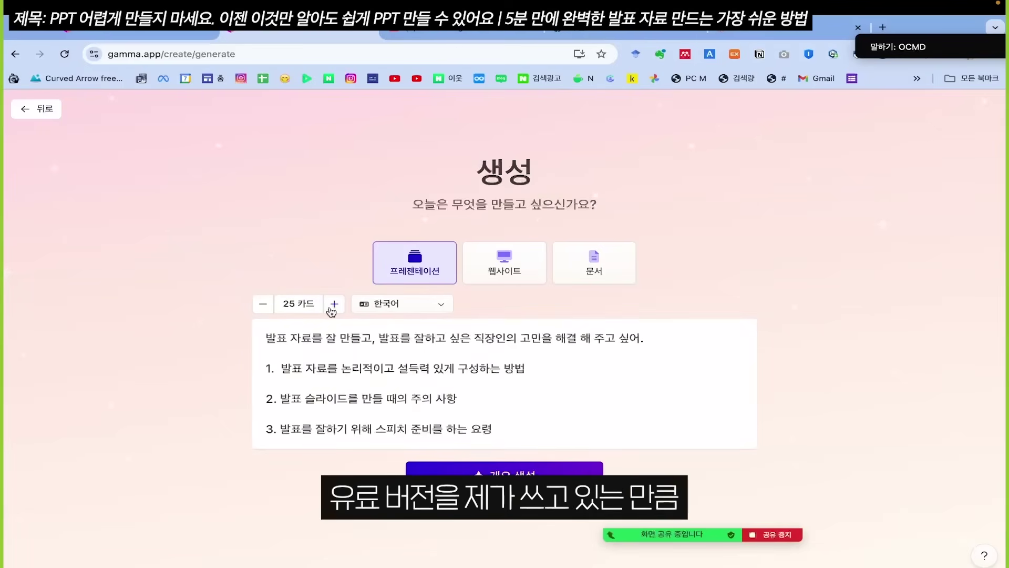
click(330, 308)
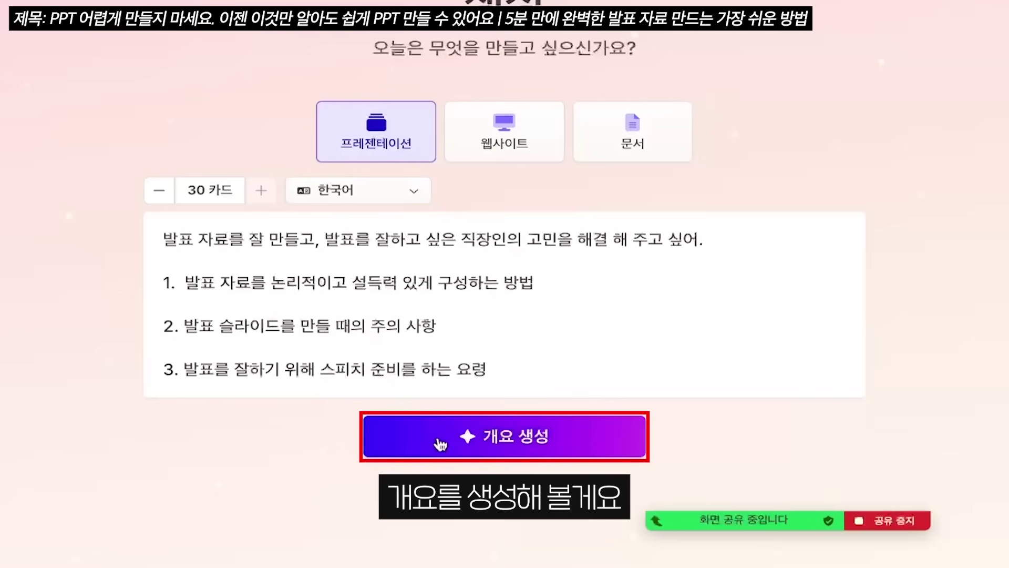
click(441, 443)
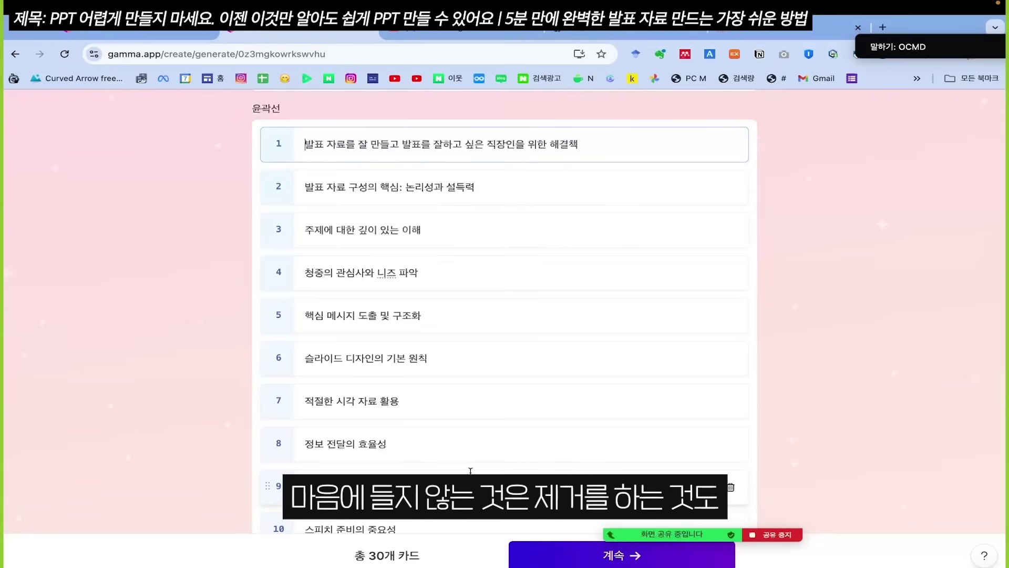
Set the text amount per card to 상세 and the image style to "전문적, 논리적", and continue to theme selection
scroll(471, 471, down, 20)
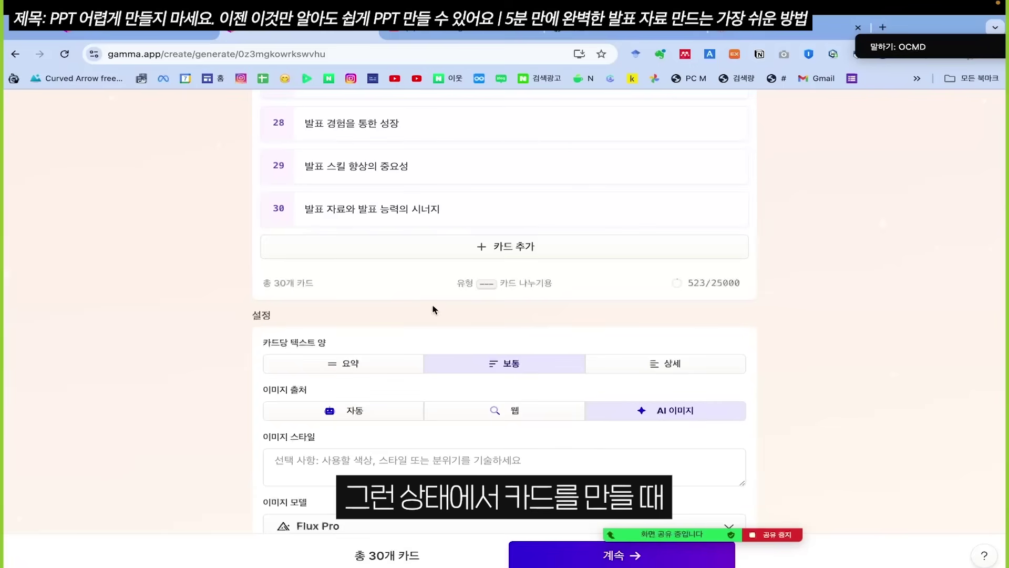
click(649, 368)
scroll(649, 368, down, 2)
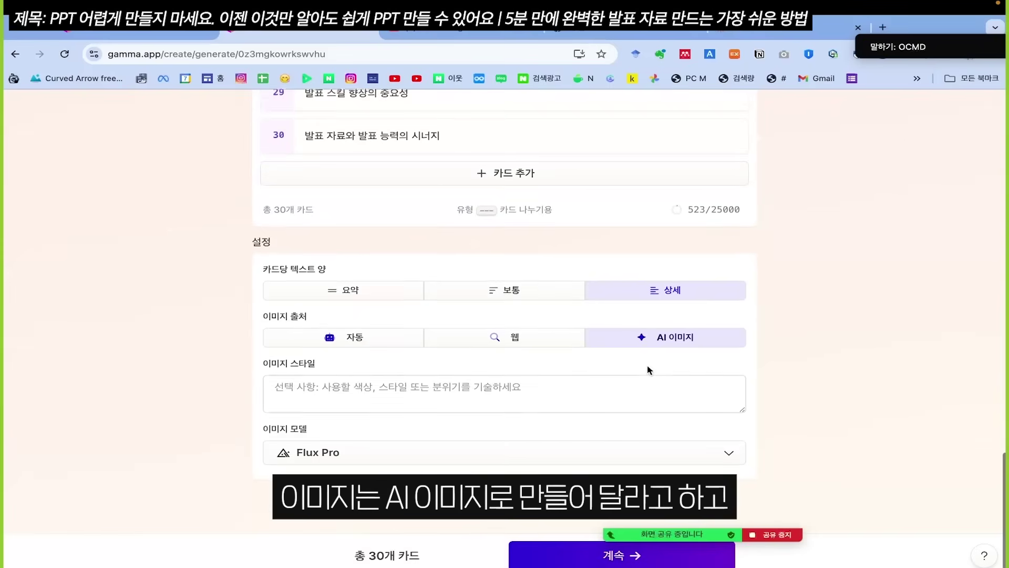
scroll(646, 347, down, 1)
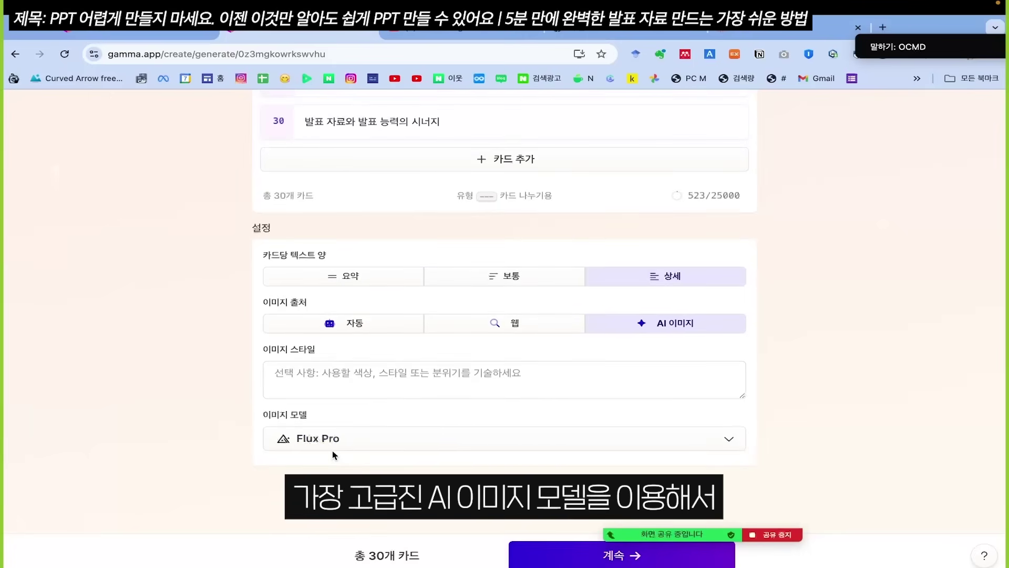
click(336, 380)
text(전문적, 논리적)
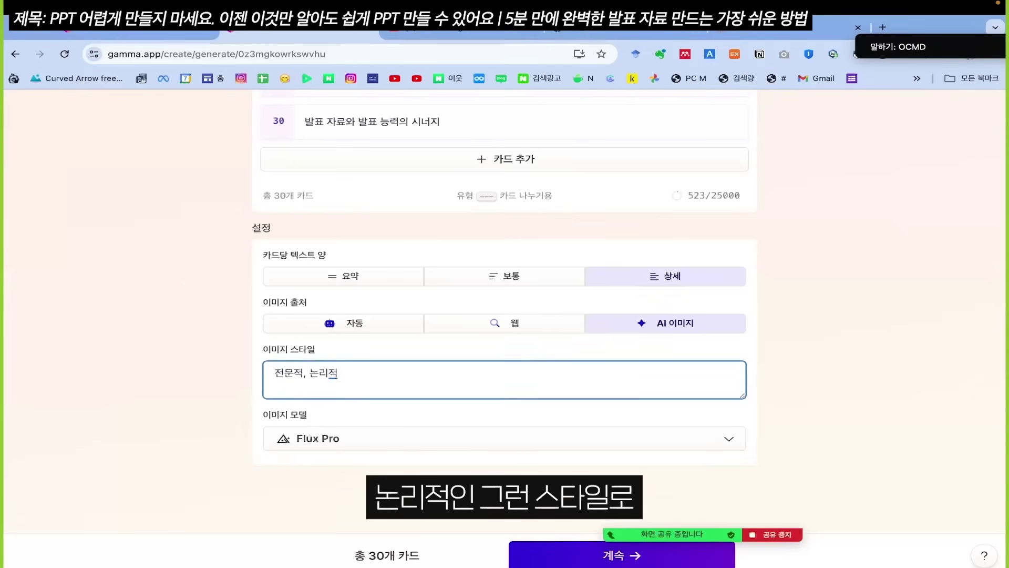
click(560, 562)
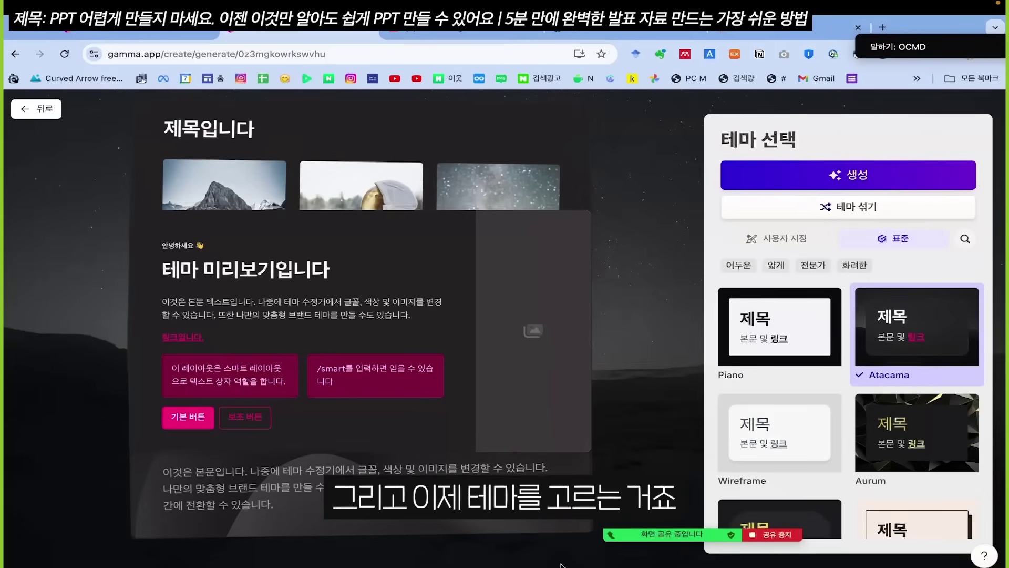
Choose the Flax theme from the standard themes and generate the presentation
scroll(851, 360, down, 5)
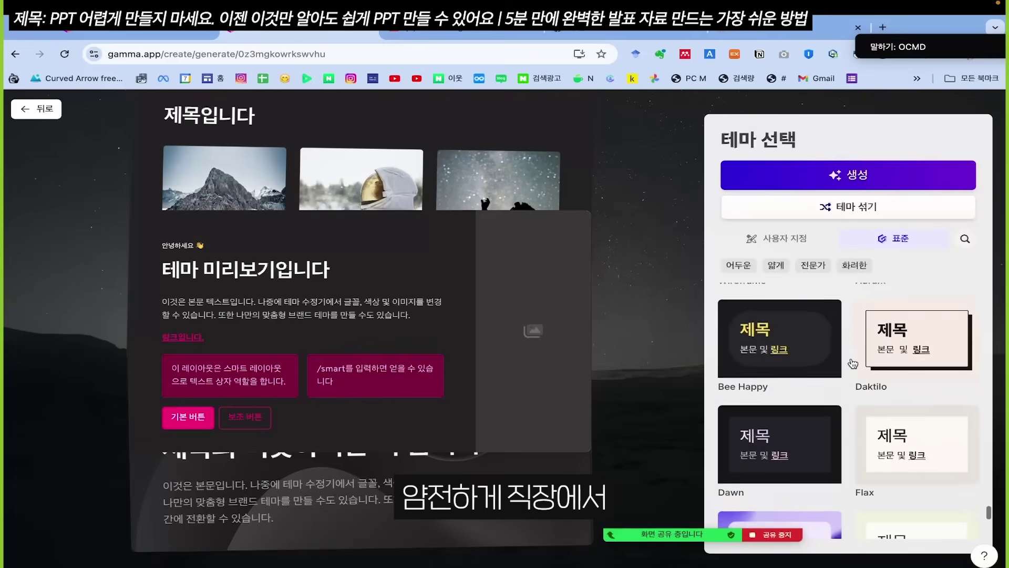
scroll(853, 364, down, 4)
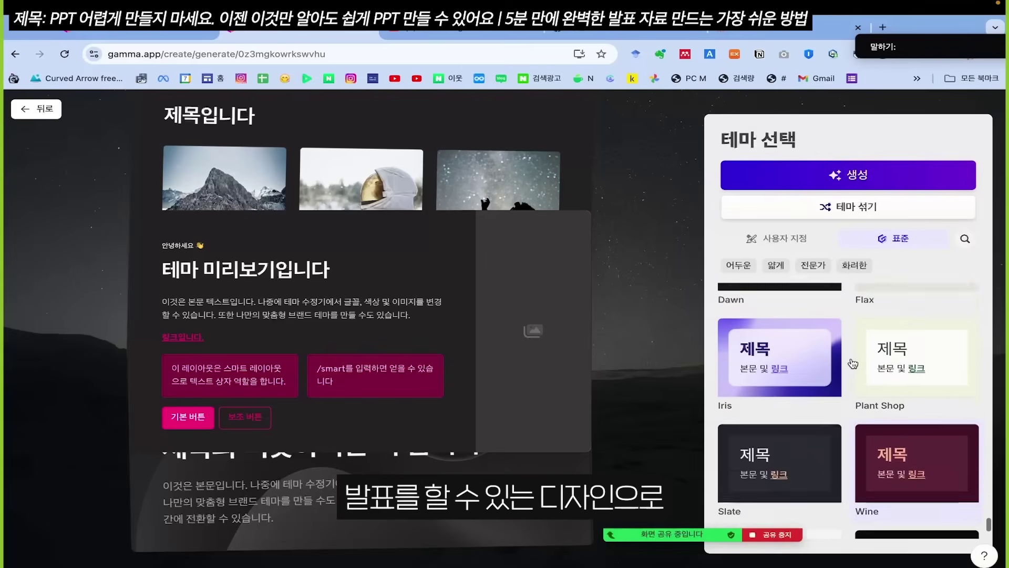
scroll(853, 364, up, 3)
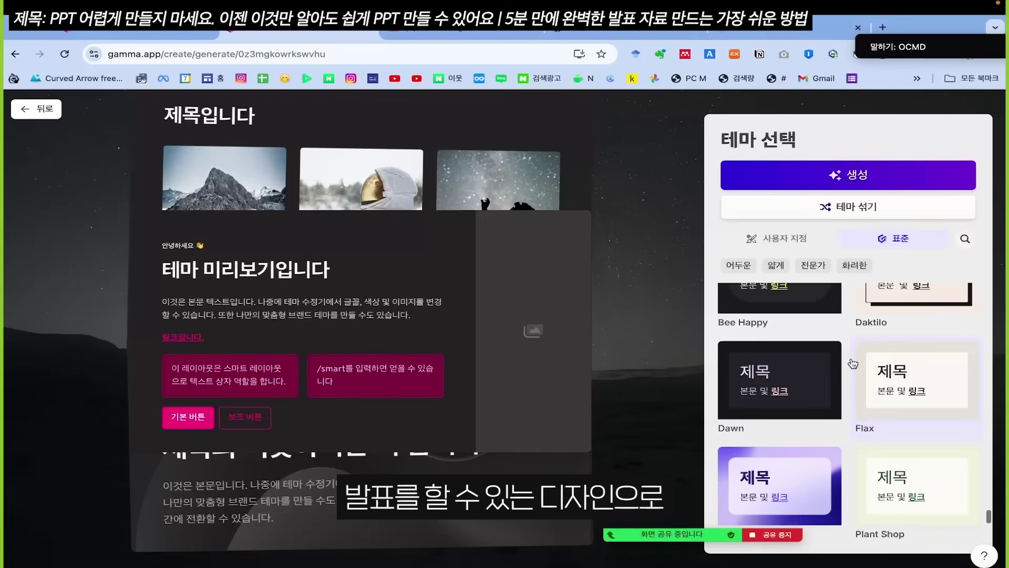
click(890, 465)
click(926, 396)
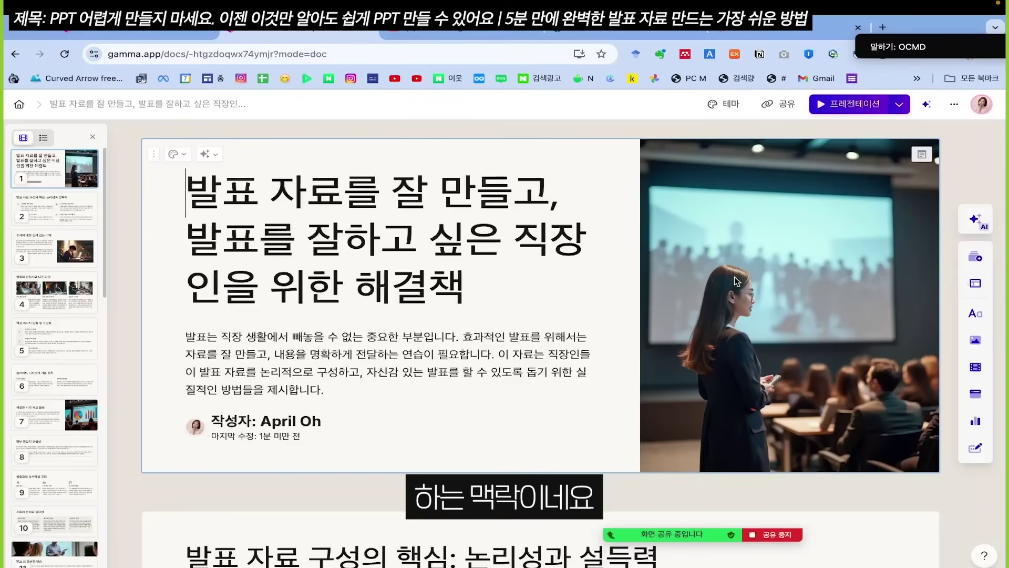
Ask the AI to edit the "발표 자료 구성의 핵심: 논리성과 설득력" card with the request "이미지 요소를 좀 추가해줘"
scroll(734, 277, down, 8)
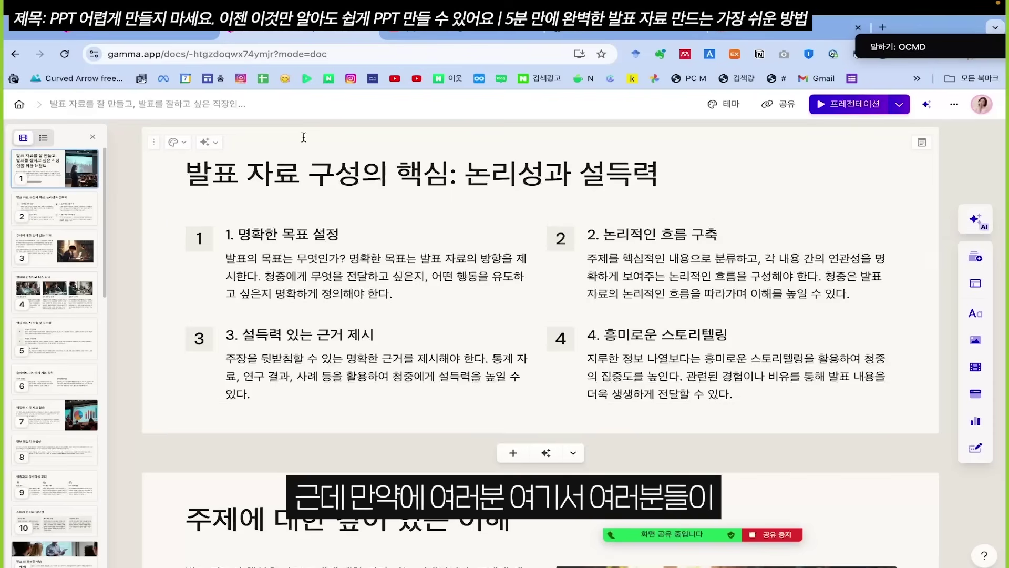
click(212, 144)
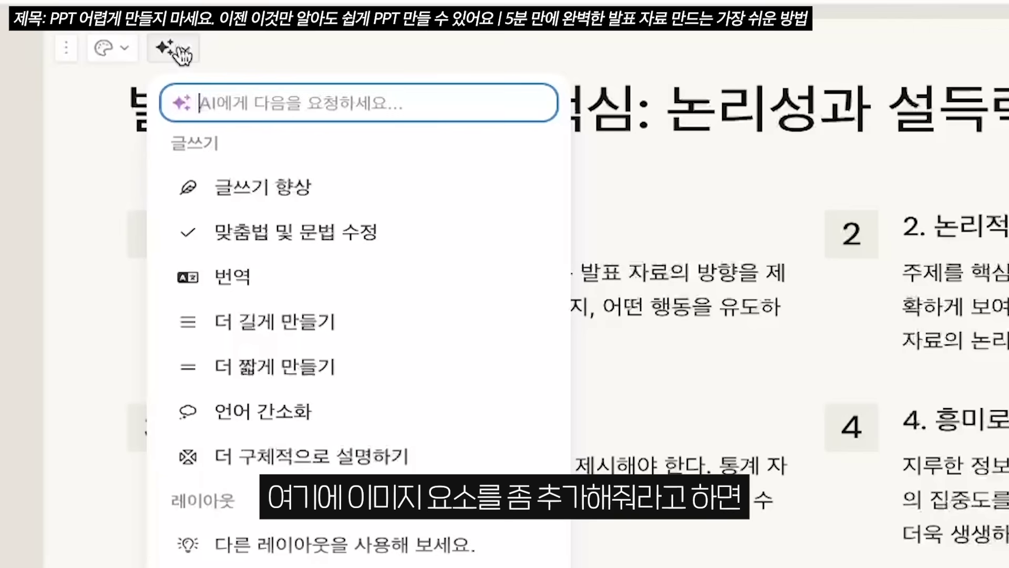
text(이미지 요)
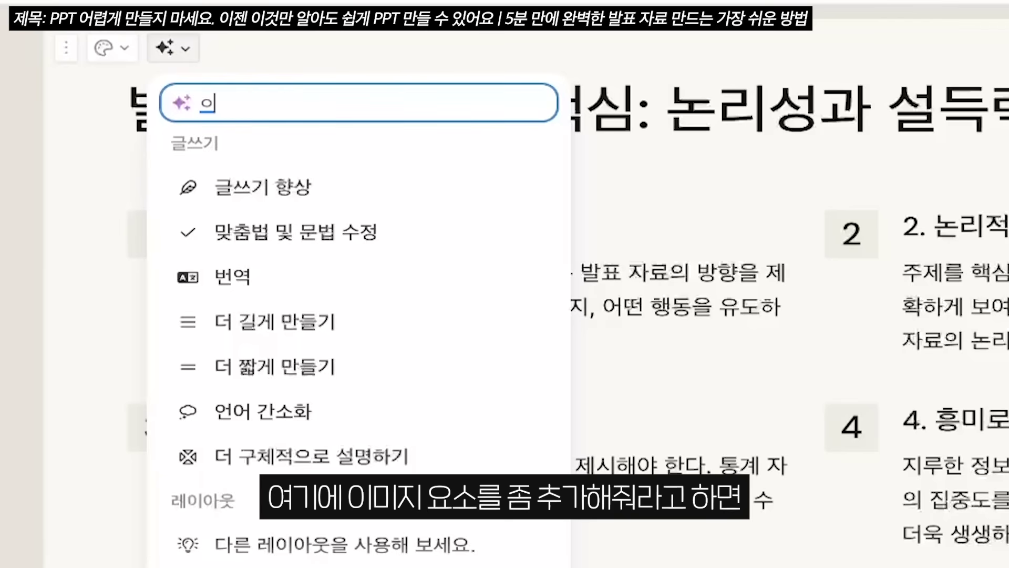
text(소를 좀 추가해)
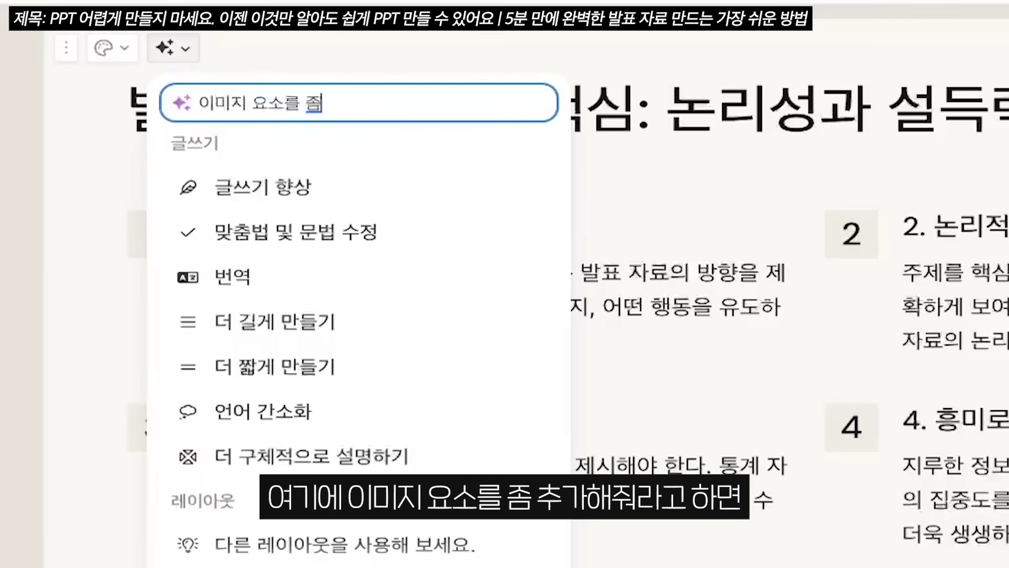
text(줘)
key(Return)
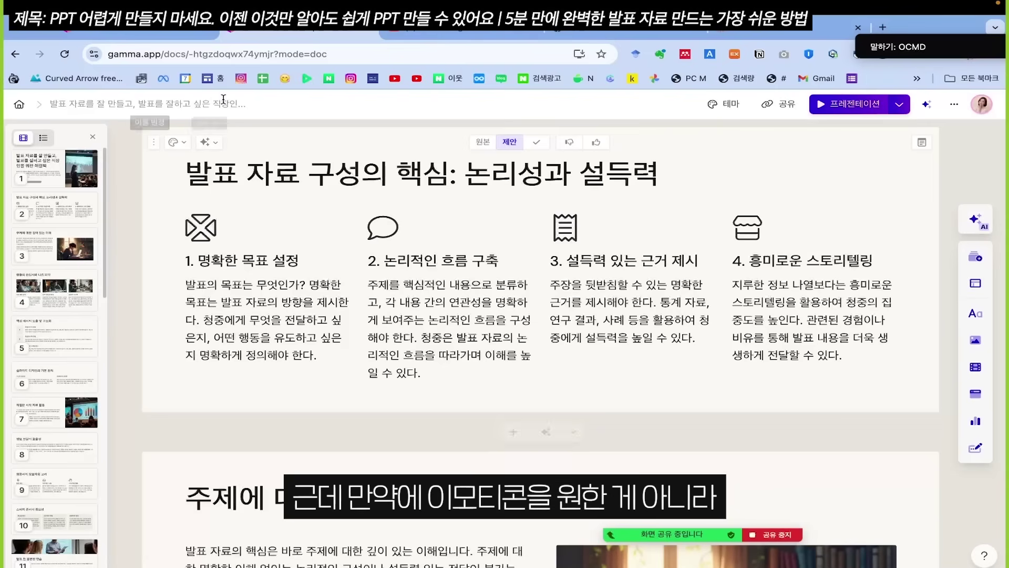
Have the AI add photos to the same card with the request "사진을 넣어서 풍성하게 보이게 해줘"
click(210, 143)
text(사진을 넣어서 풍)
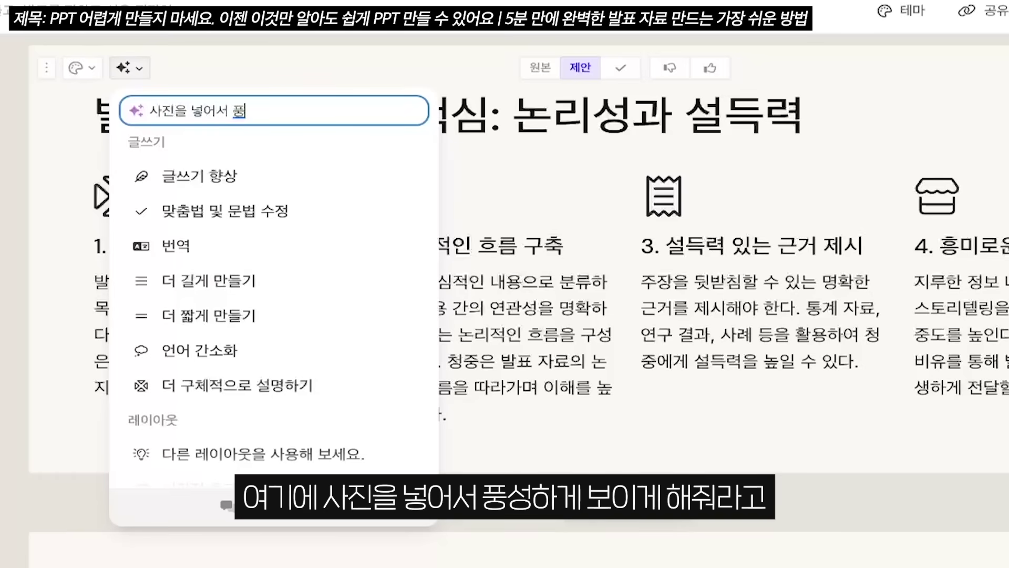
text(성하게 보이게 해줘)
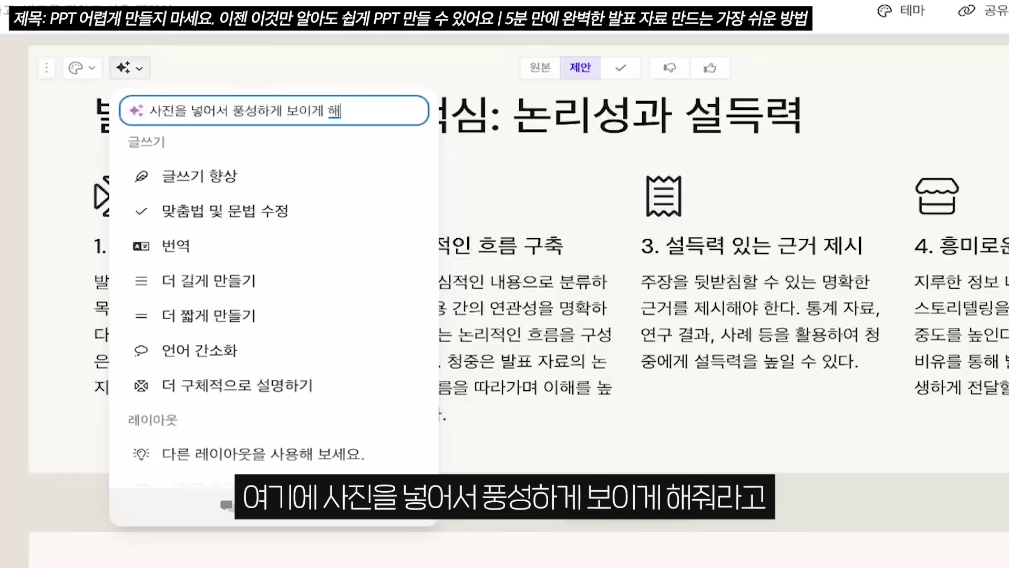
key(Return)
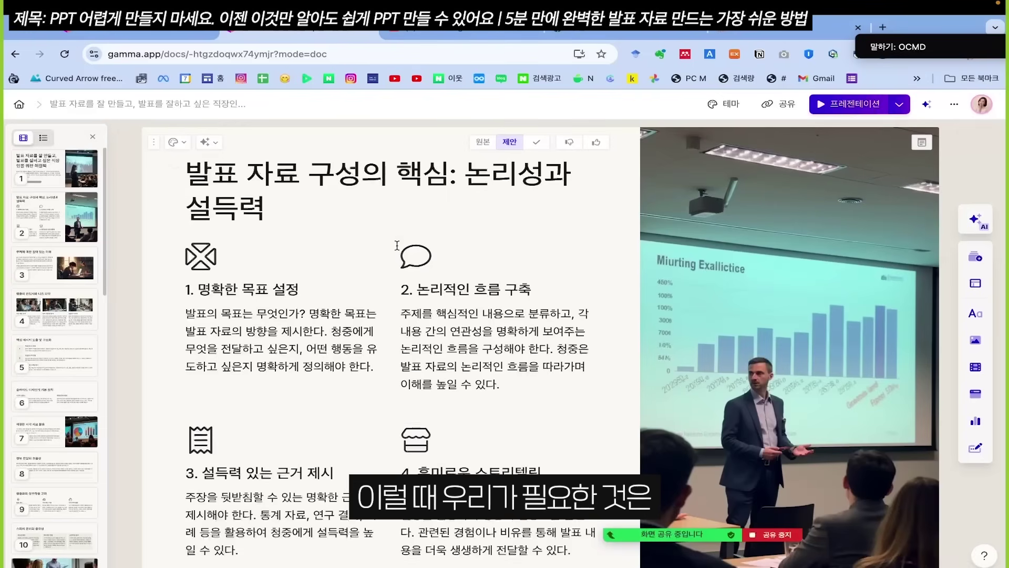
Have the AI simplify the language (언어 간소화) of the "주제에 대한 깊이 있는 이해" card
scroll(390, 218, down, 6)
scroll(399, 270, down, 3)
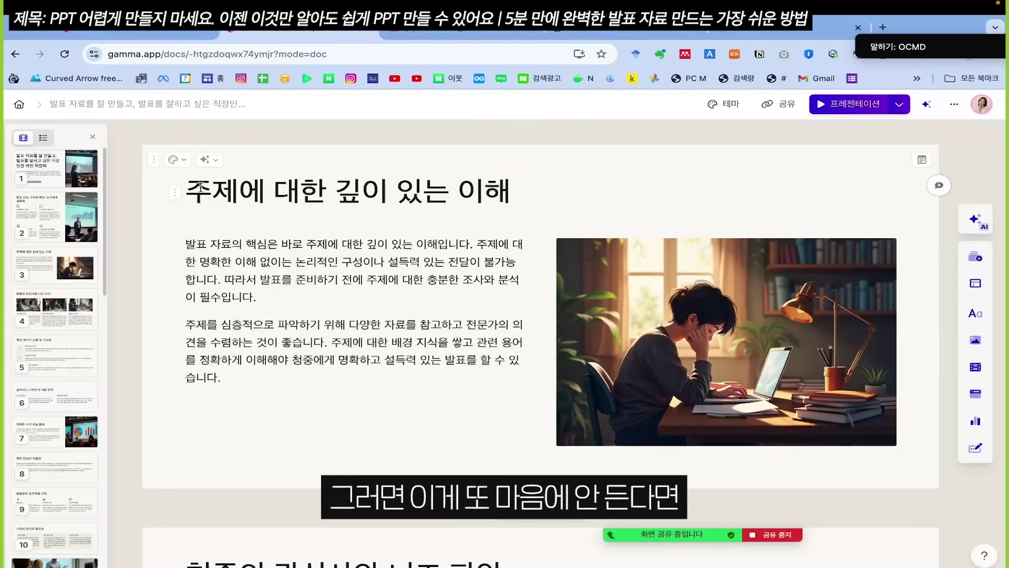
click(205, 160)
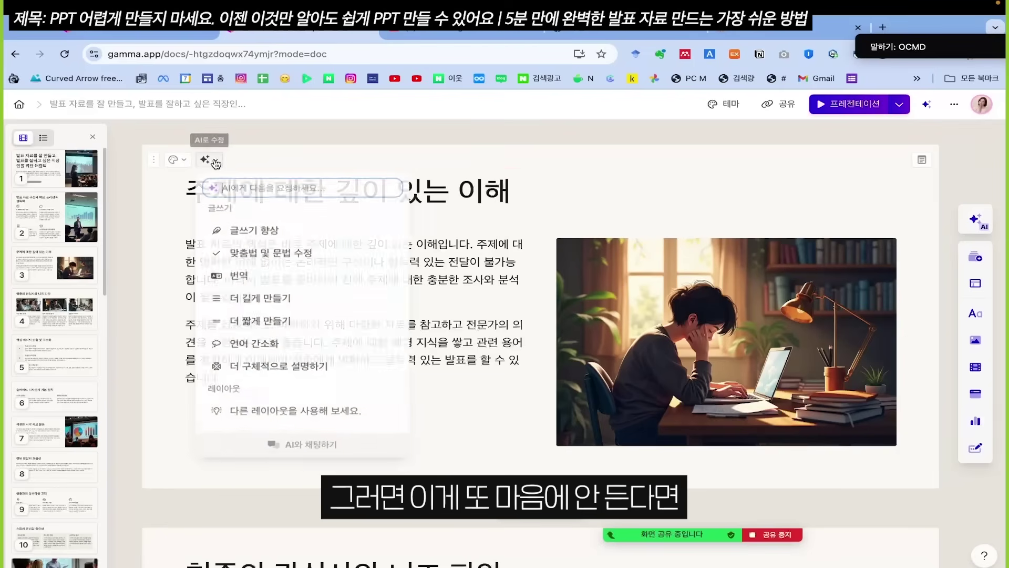
click(259, 350)
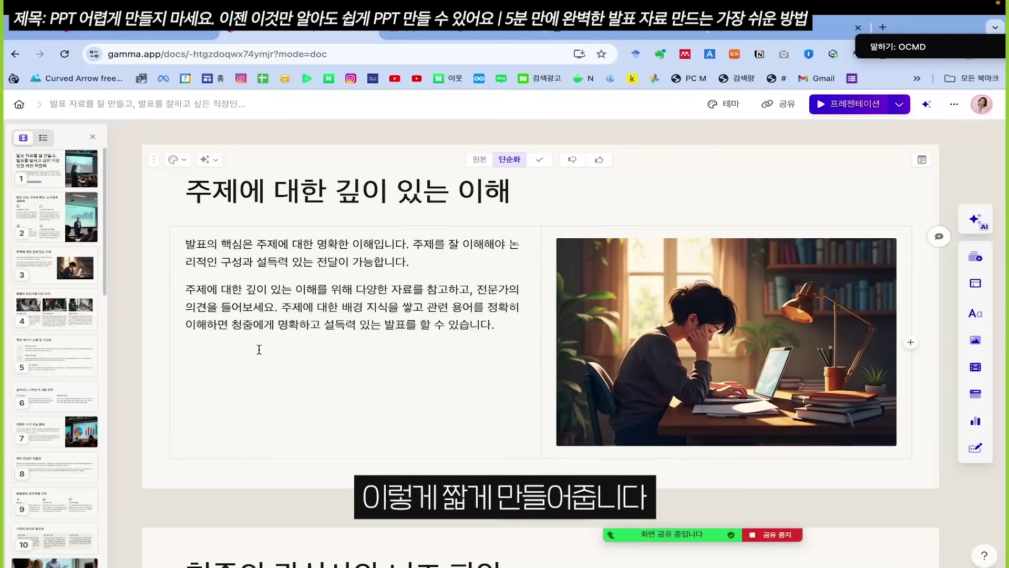
Ask the AI to rework the same card with "핵심 소재만 드러나게", and switch it to the layout with the accent image above the content
click(205, 159)
text(핵심 소재만 드러나게 바)
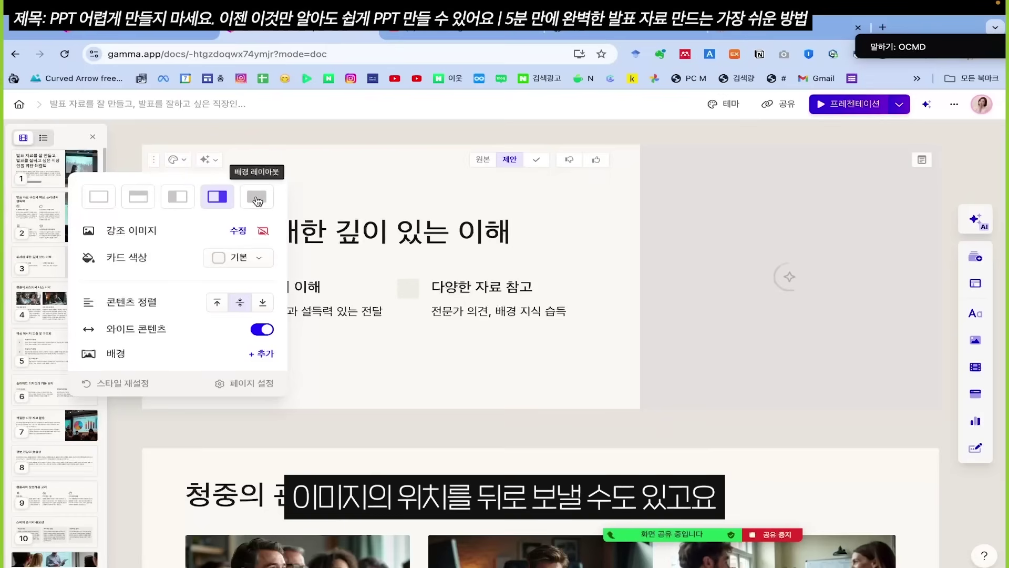
click(138, 202)
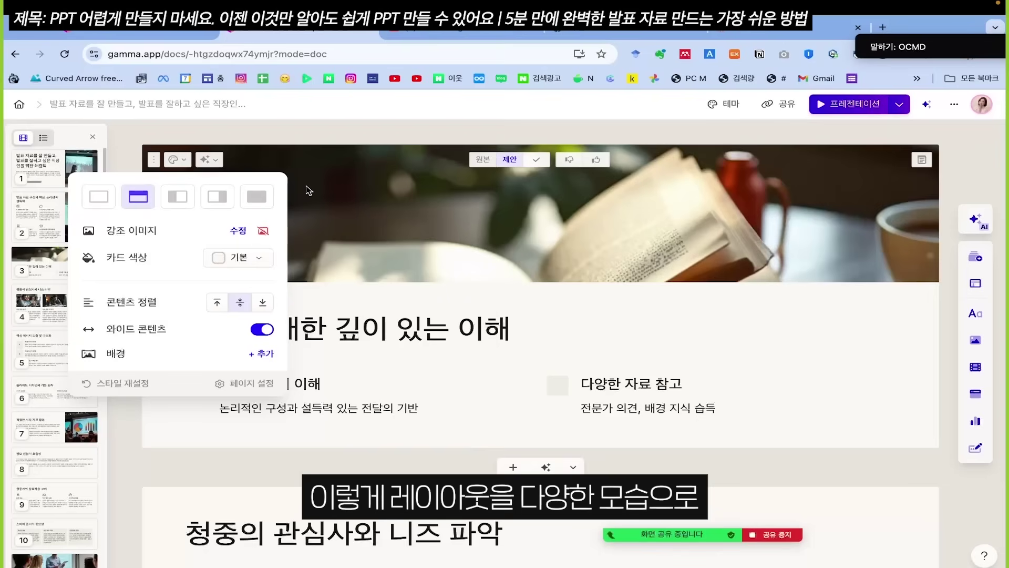
click(175, 160)
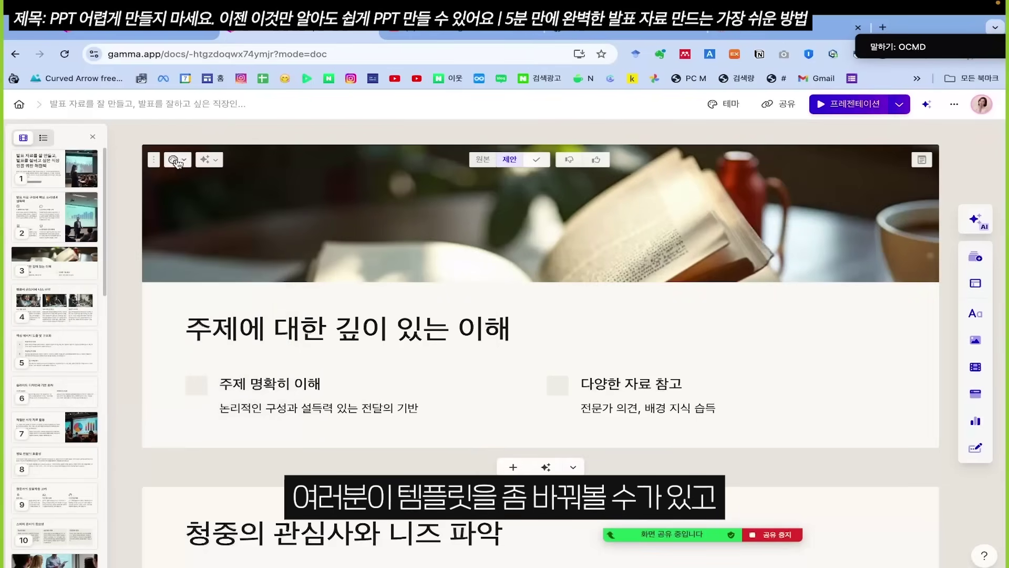
Insert the 막대형 차트 card template beneath the heading of the "청중의 관심사와 니즈 파악" card
scroll(474, 242, down, 6)
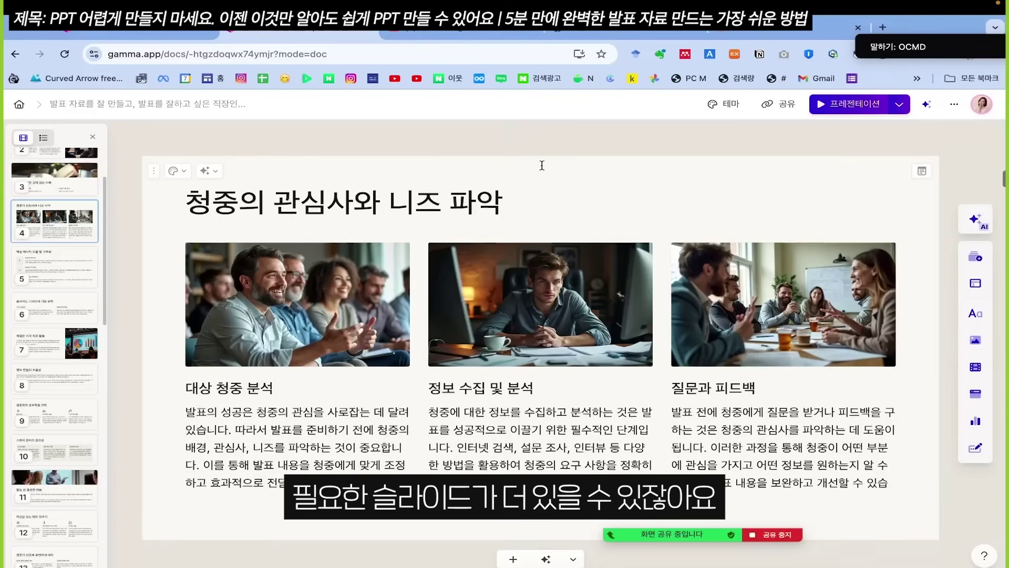
scroll(542, 168, down, 1)
scroll(496, 170, up, 1)
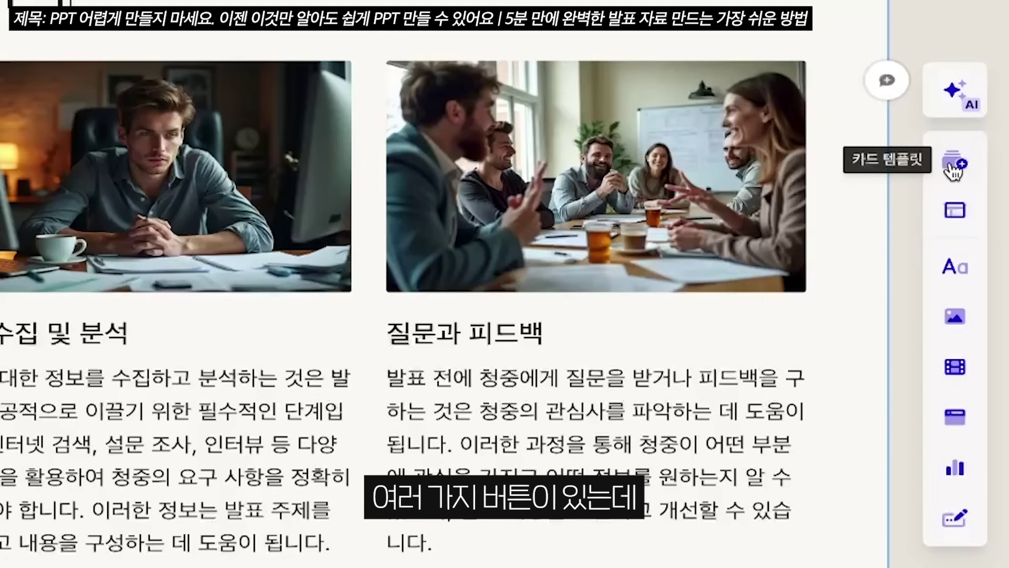
click(952, 167)
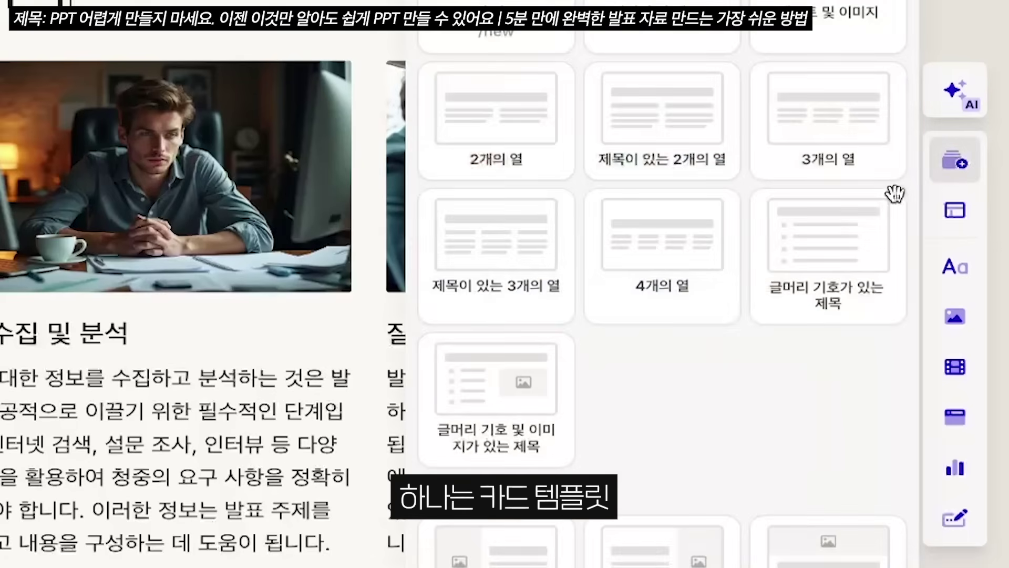
scroll(764, 242, down, 20)
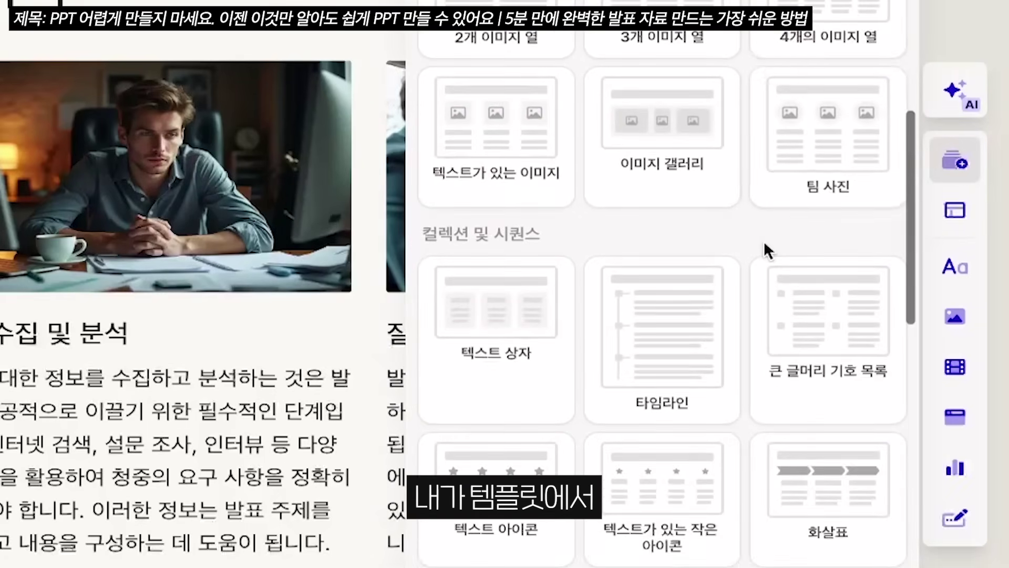
scroll(764, 242, down, 10)
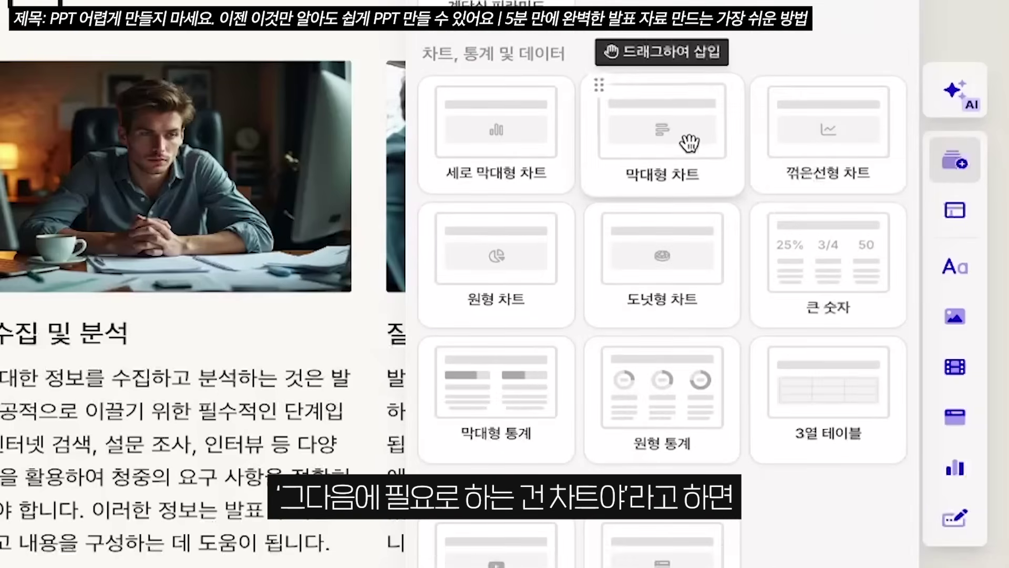
drag(610, 160, 480, 128)
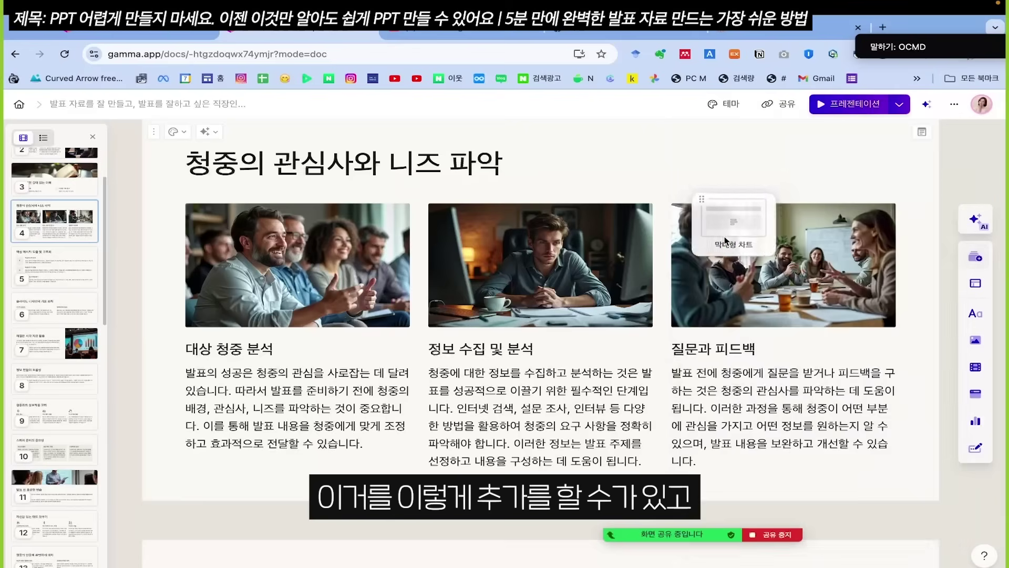
drag(725, 241, 591, 342)
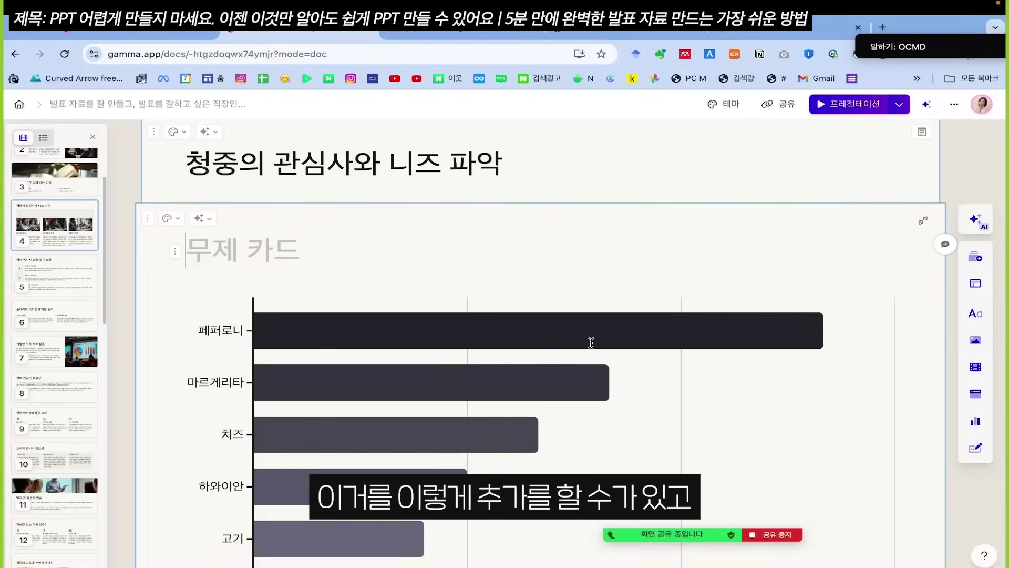
Title the nested chart card "*오늘 청중의 관심사 (설문조사결과)" and collapse it
click(926, 222)
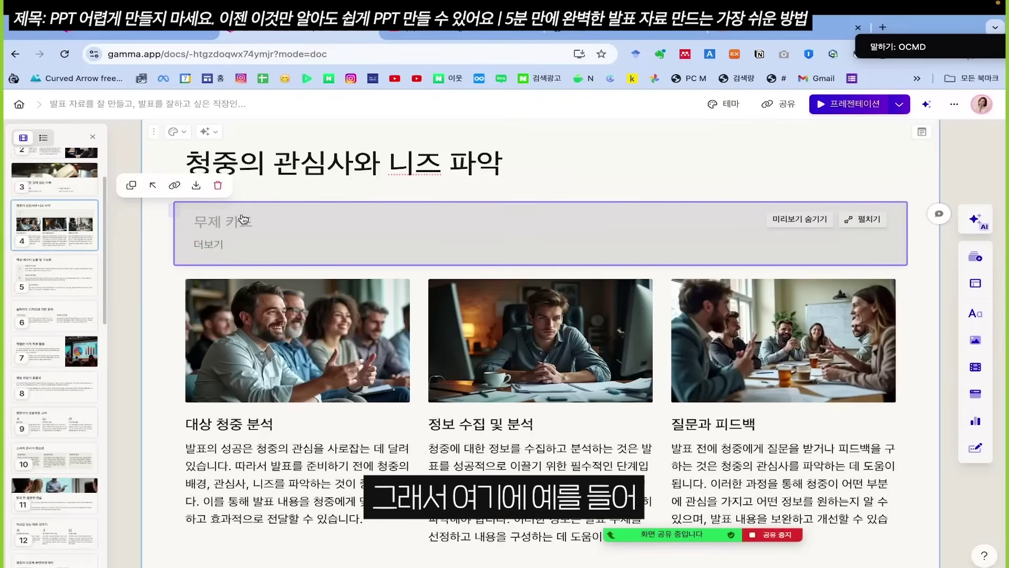
click(231, 227)
text(*오늘 청중의)
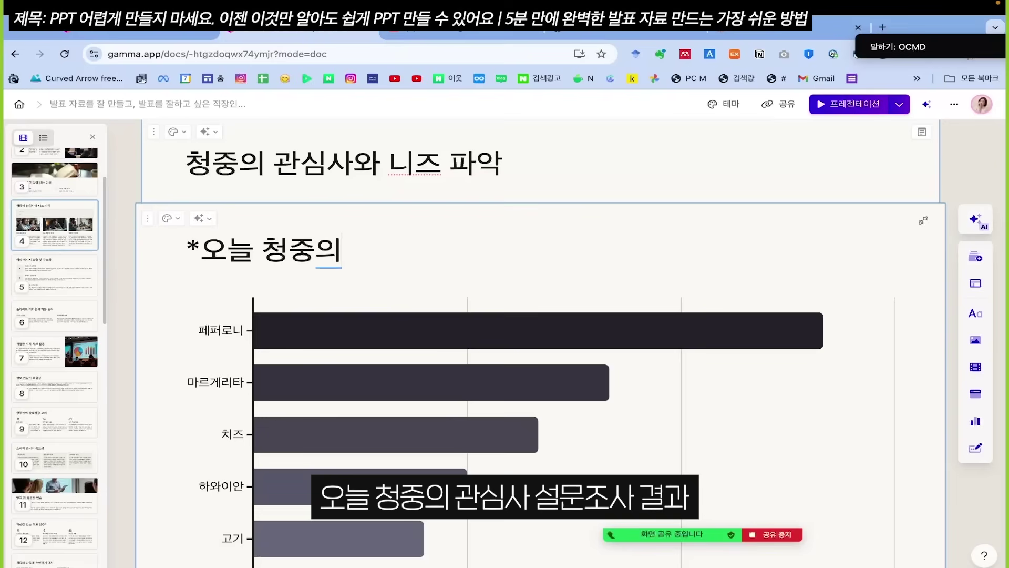
text( 과ㄴ심사 (설문조)
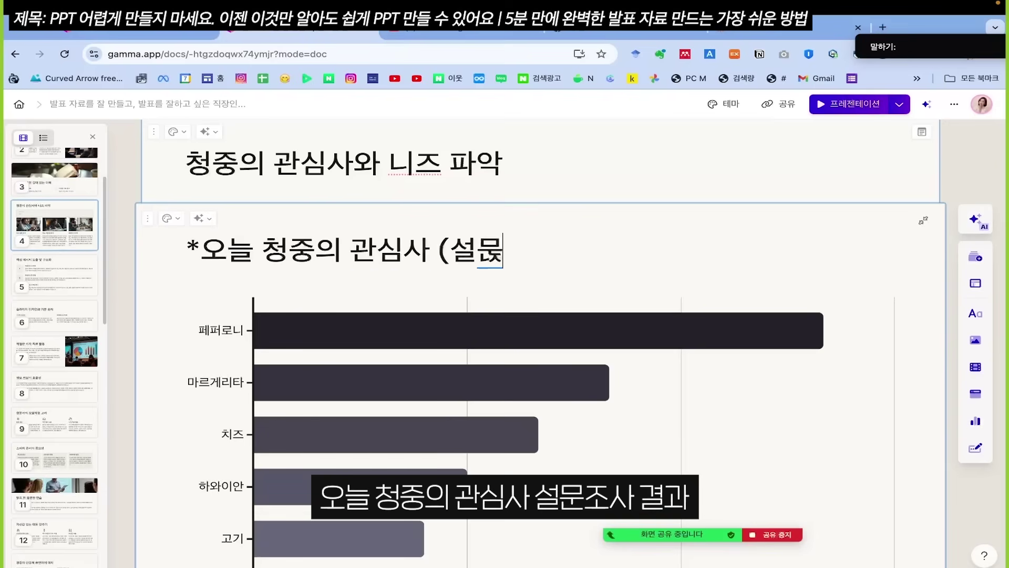
text(사결과))
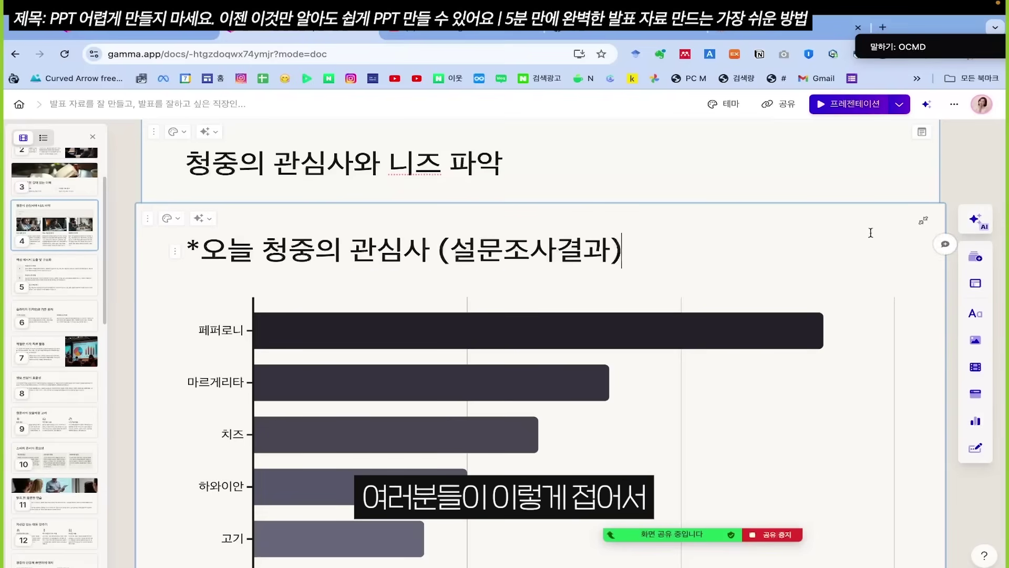
click(923, 221)
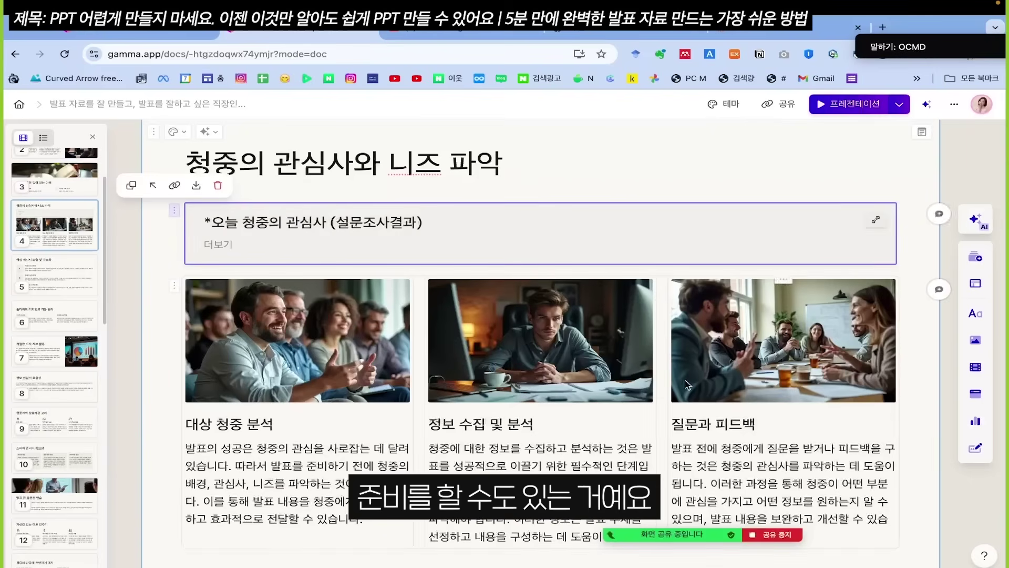
Expand the nested survey chart card, examine its bars including 페퍼로니, and collapse the card again
click(878, 218)
scroll(684, 205, down, 3)
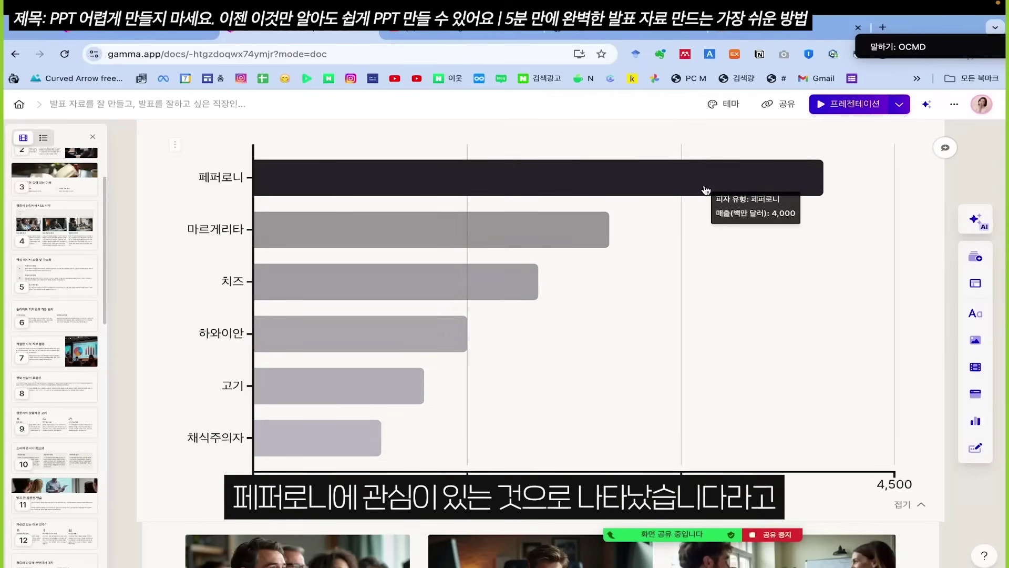
scroll(706, 190, up, 3)
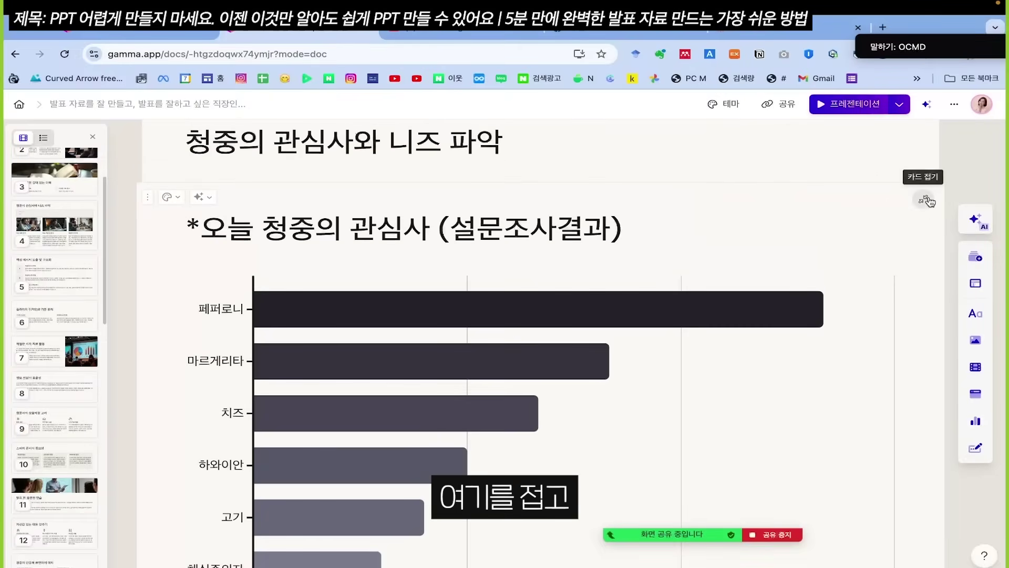
click(926, 200)
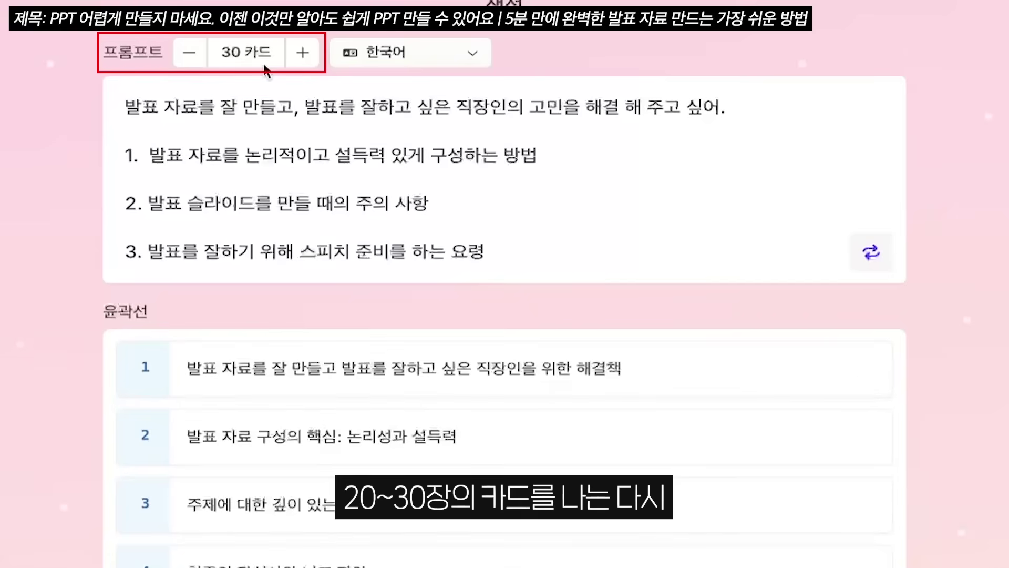
Reduce the prompt's card count to 5 and regenerate the outline
click(180, 62)
click(180, 62)
click(180, 63)
click(180, 62)
click(180, 63)
click(180, 62)
click(180, 63)
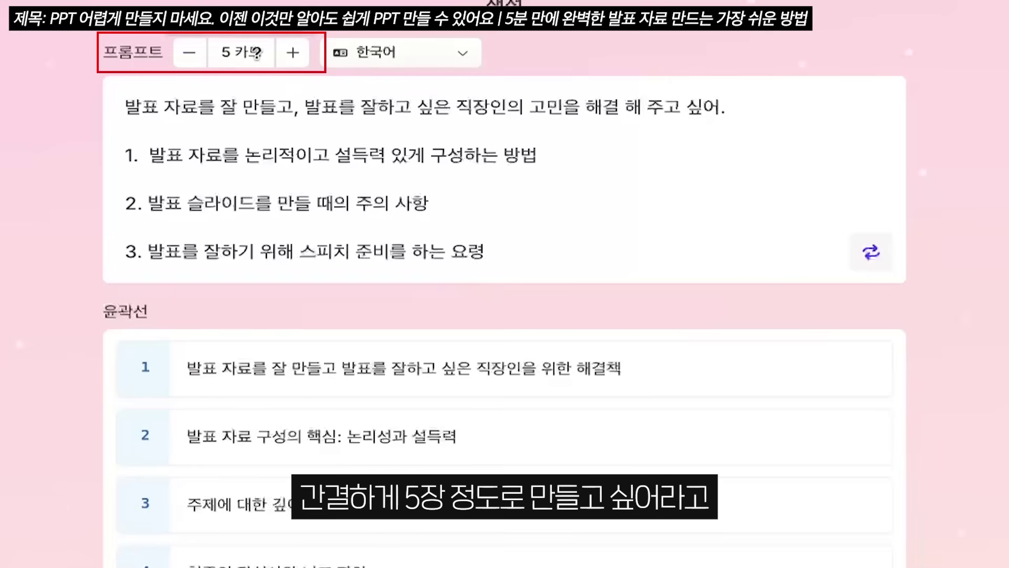
click(871, 254)
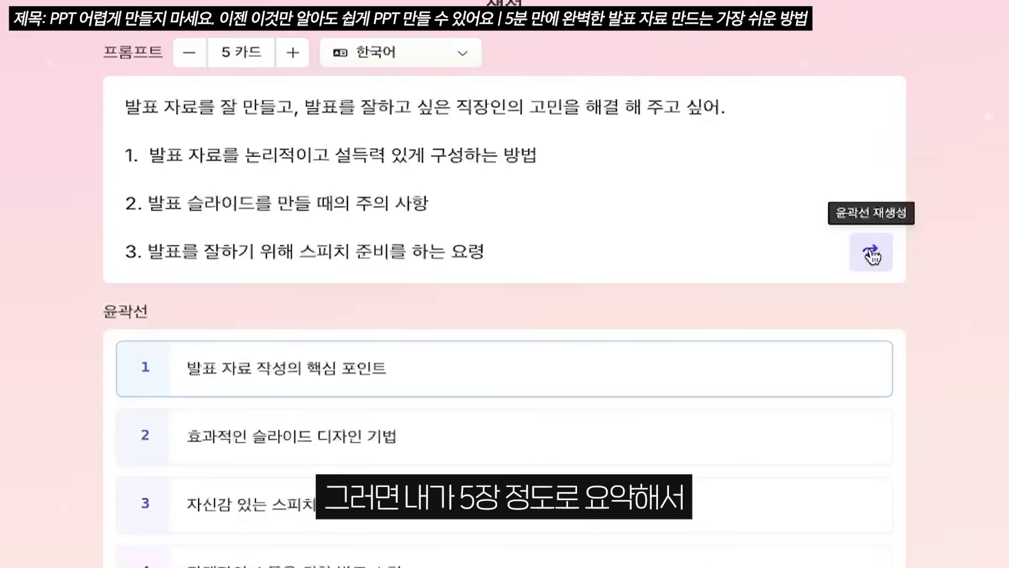
Set the text amount per card to 요약 and the image source to 자동, and continue to theme selection
scroll(871, 256, down, 4)
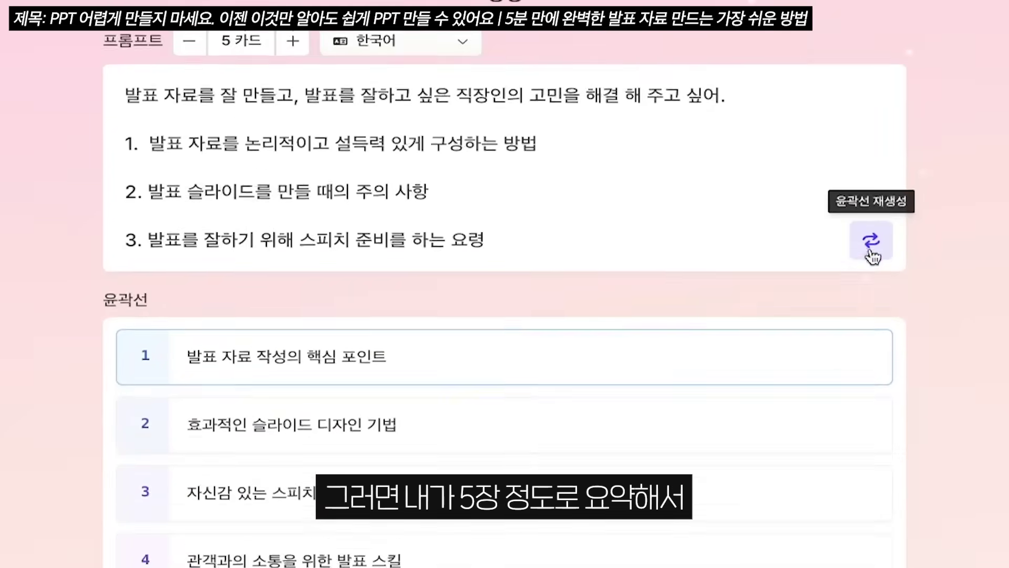
scroll(580, 468, down, 8)
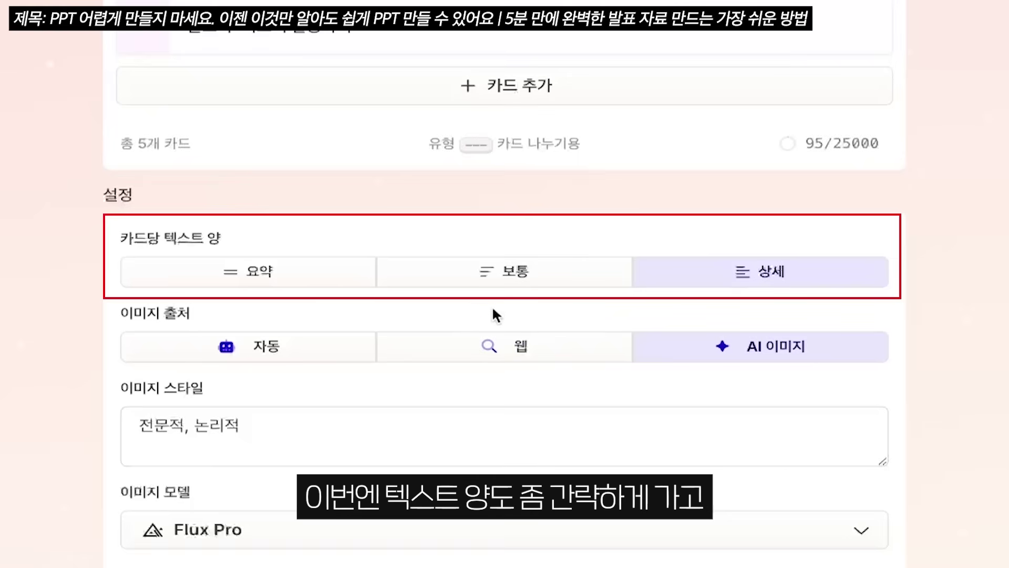
click(311, 276)
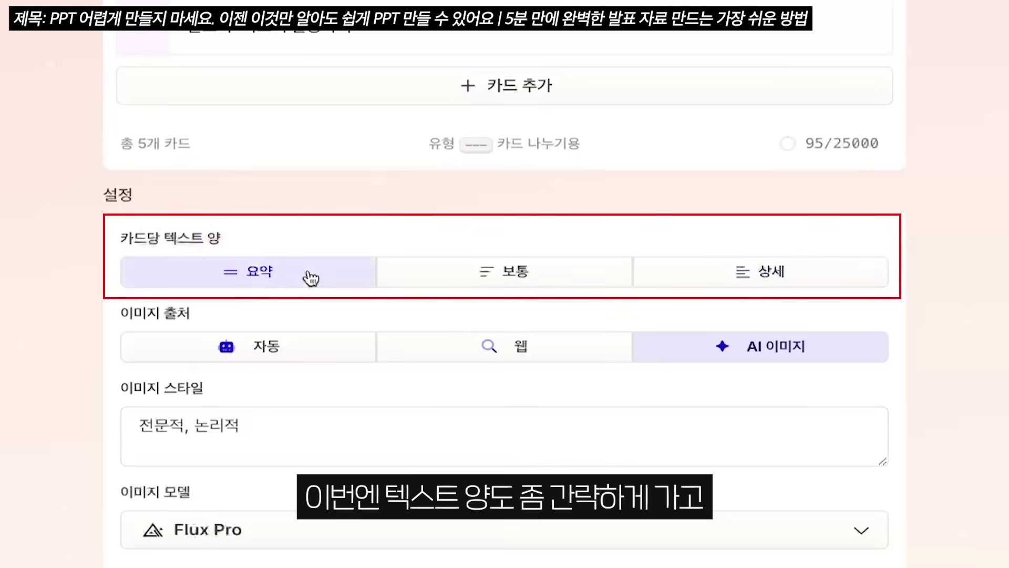
click(289, 348)
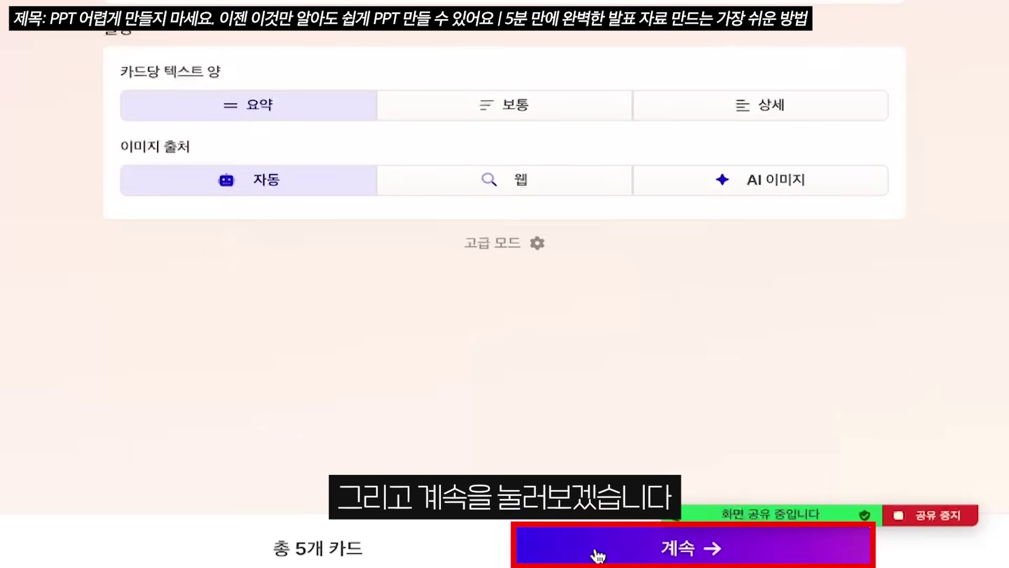
click(597, 553)
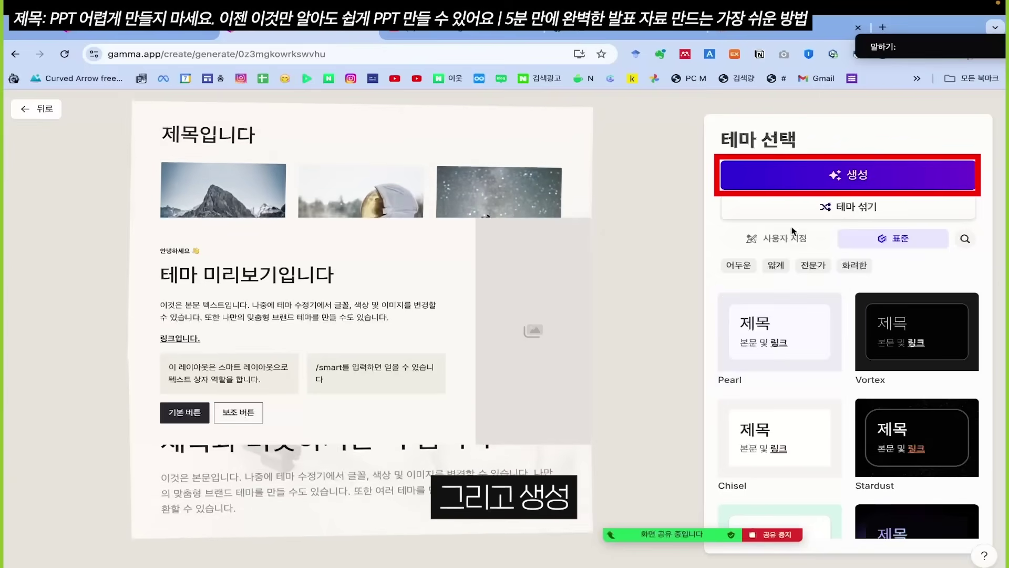
Generate the five-card presentation with the current theme and look over its cards from the title card onward
click(848, 175)
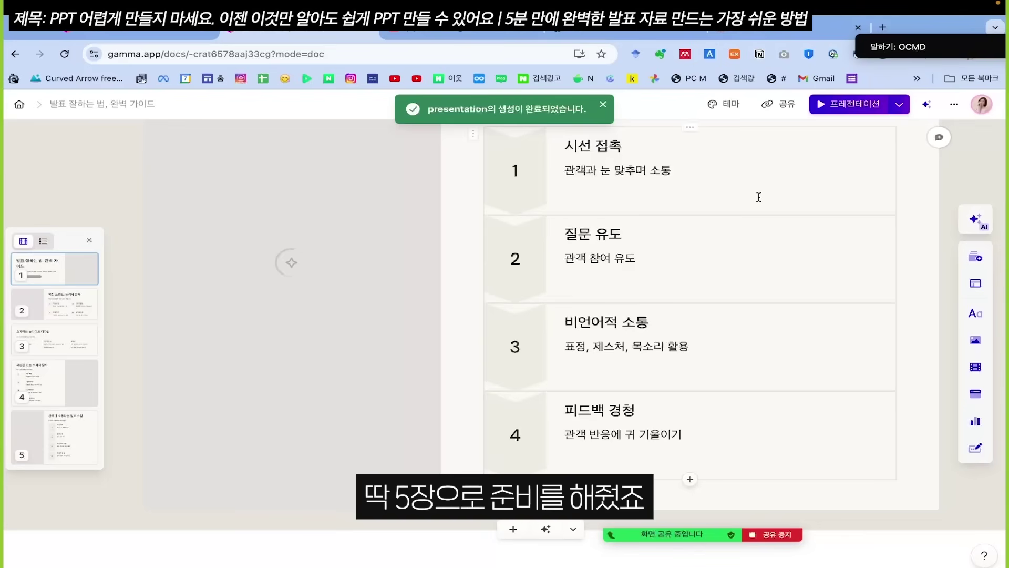
scroll(756, 197, up, 20)
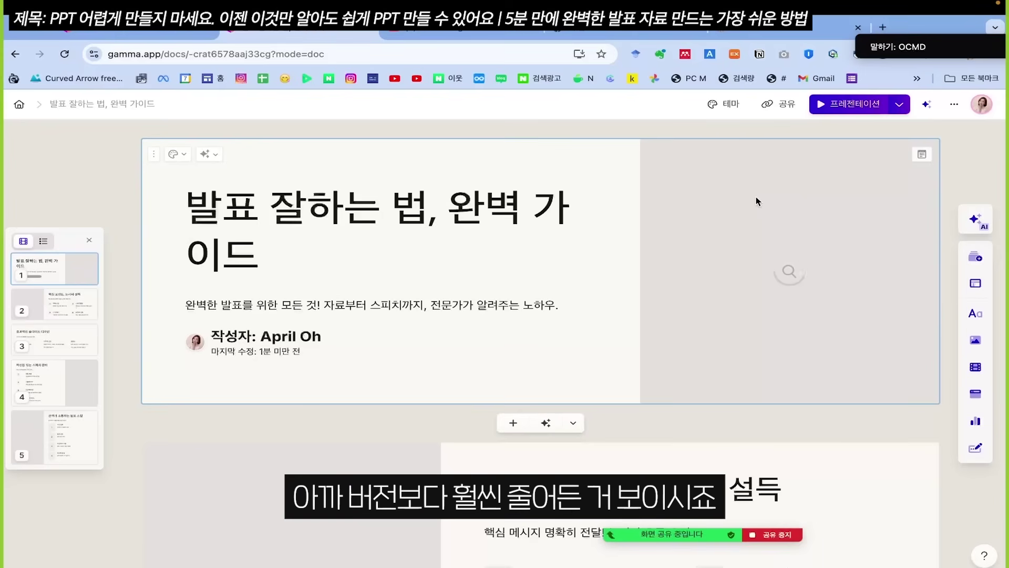
scroll(756, 201, down, 5)
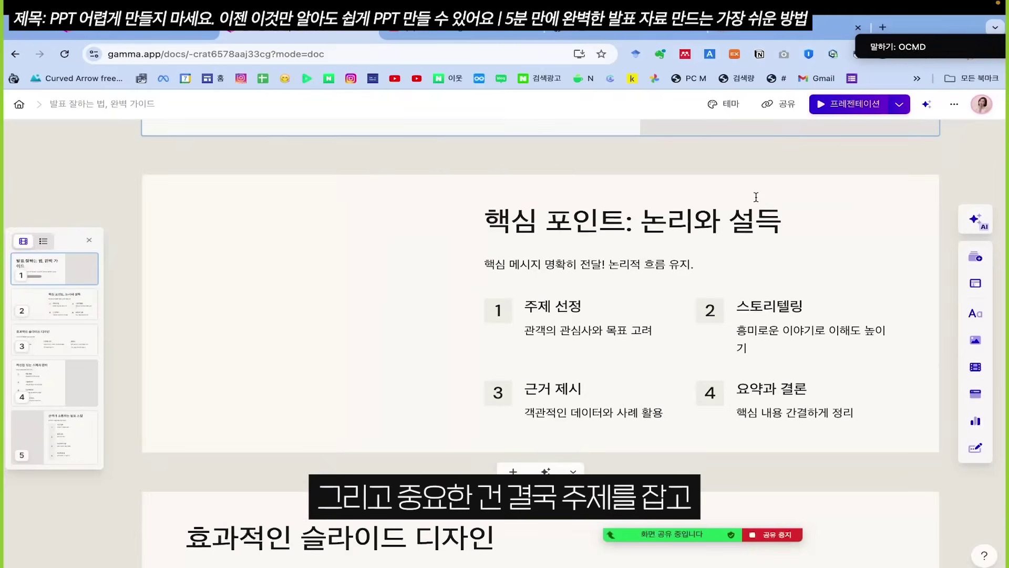